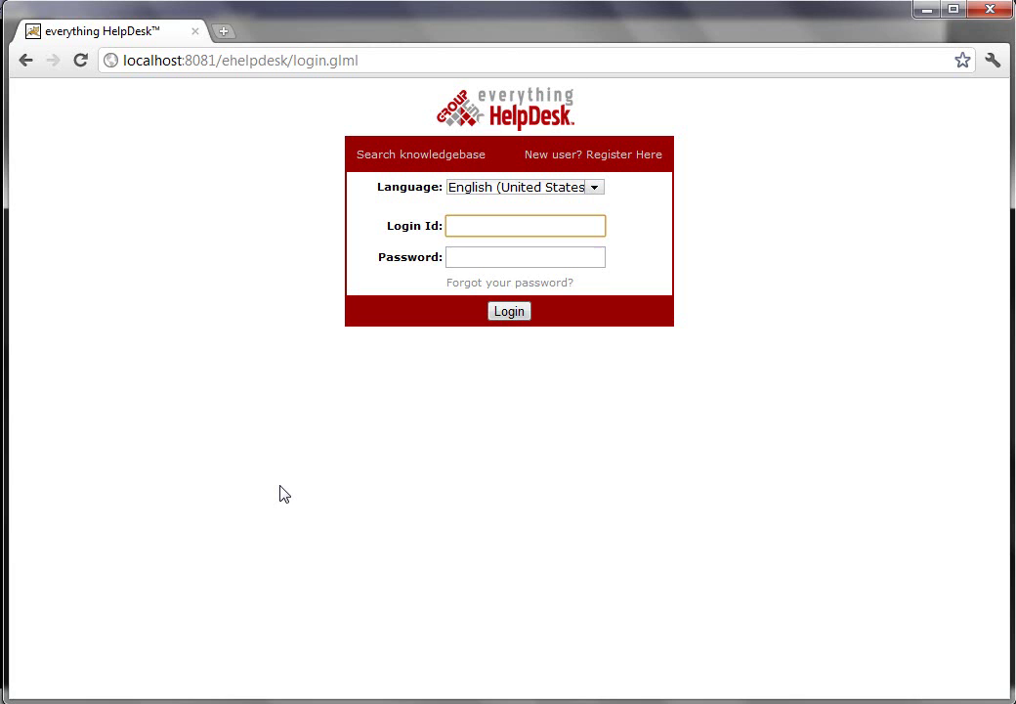
- Log in with the technician Login Id and password
{"action": "type", "text": "tech"}
{"action": "key", "text": "Tab"}
{"action": "type", "text": "tech"}
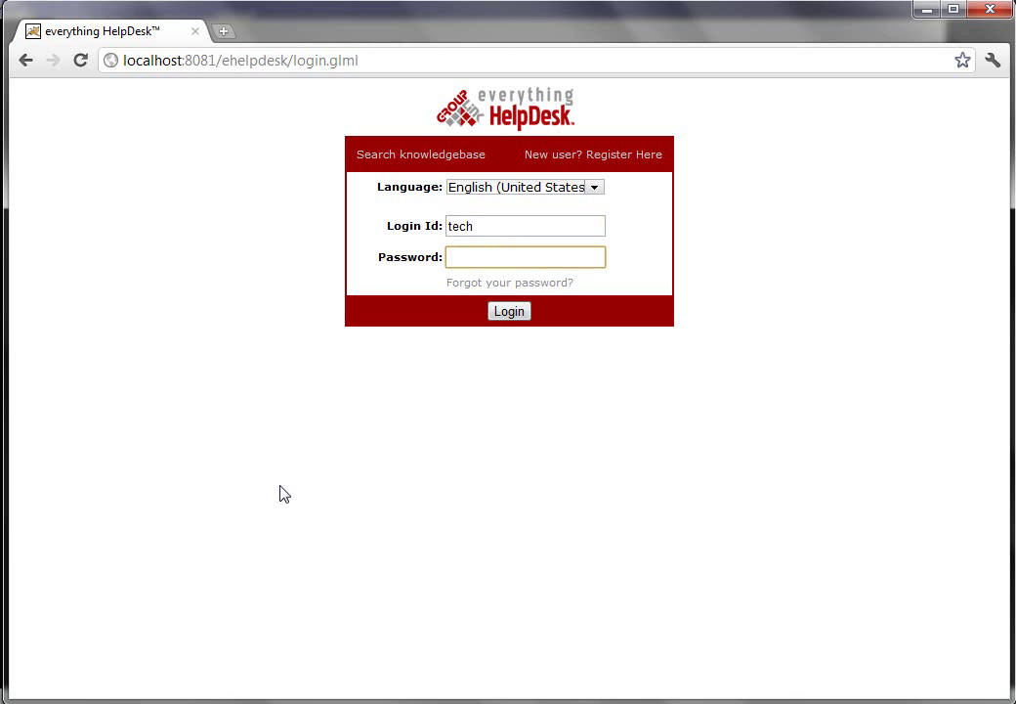
{"action": "key", "text": "Return"}
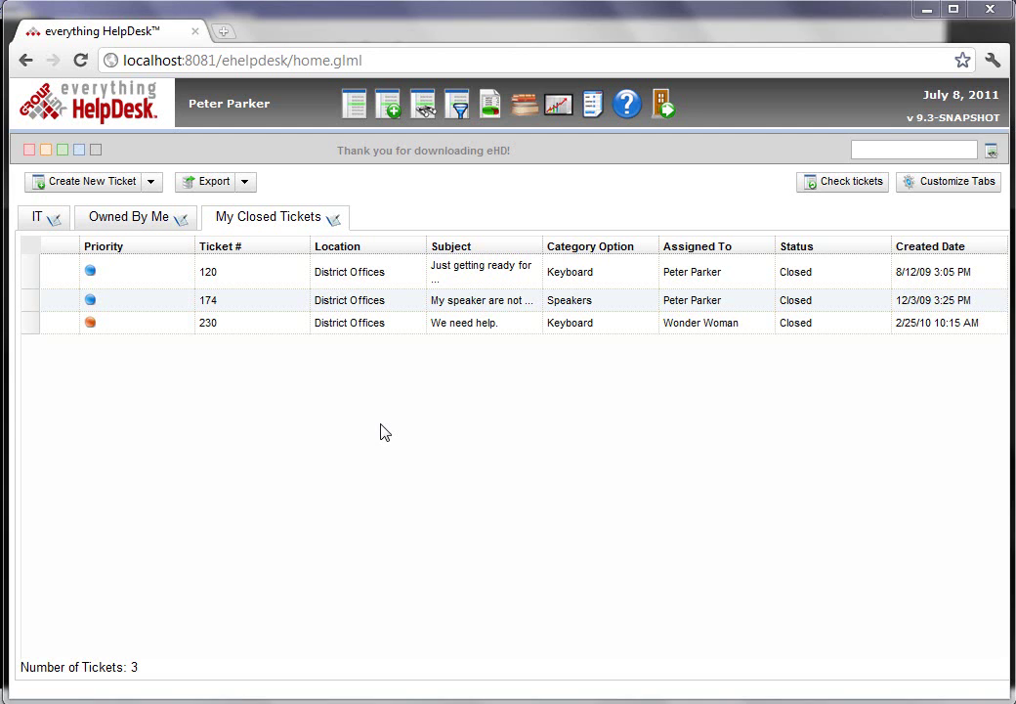
- Switch the ticket grid to the IT tab to list its 95 tickets
{"action": "left_click", "coordinate": [886, 146]}
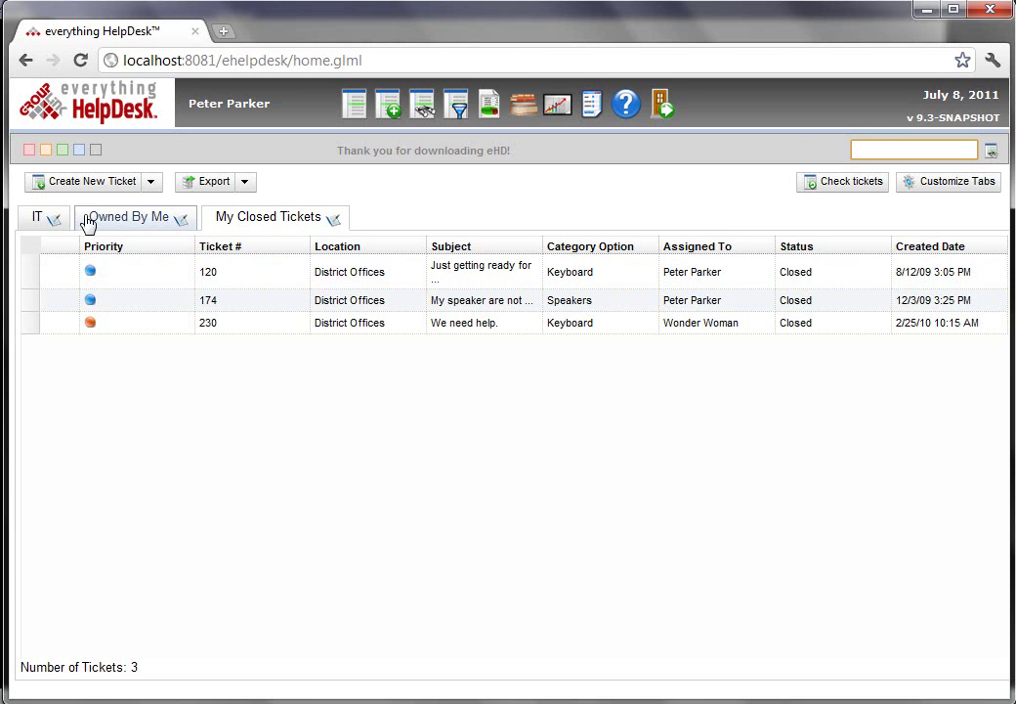
{"action": "left_click", "coordinate": [41, 219]}
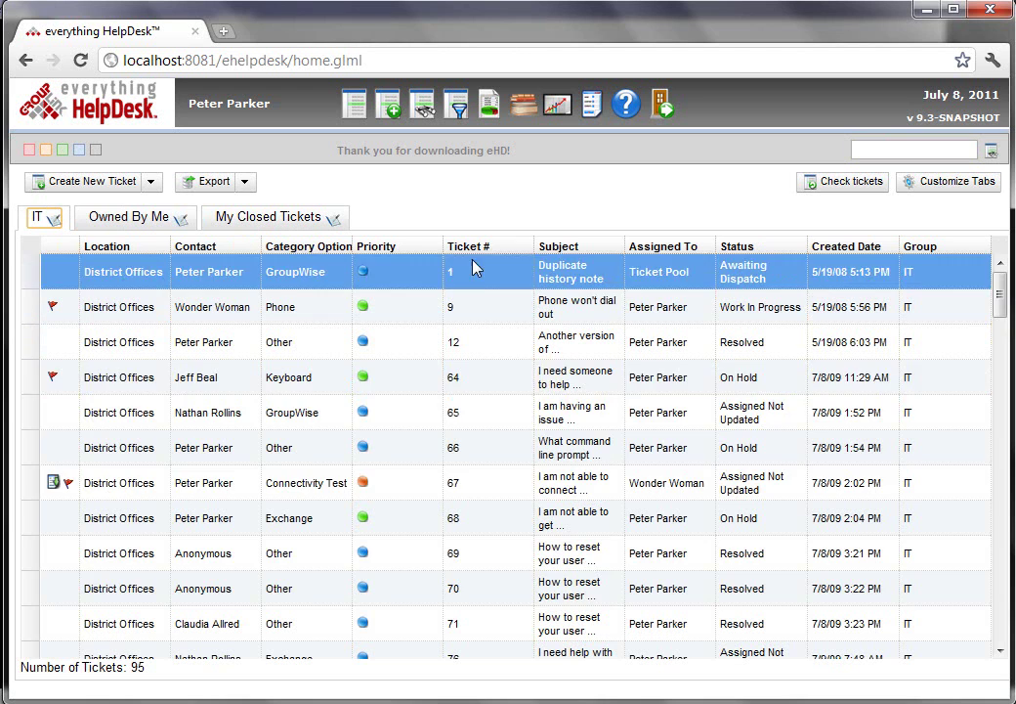
{"action": "left_click", "coordinate": [908, 153]}
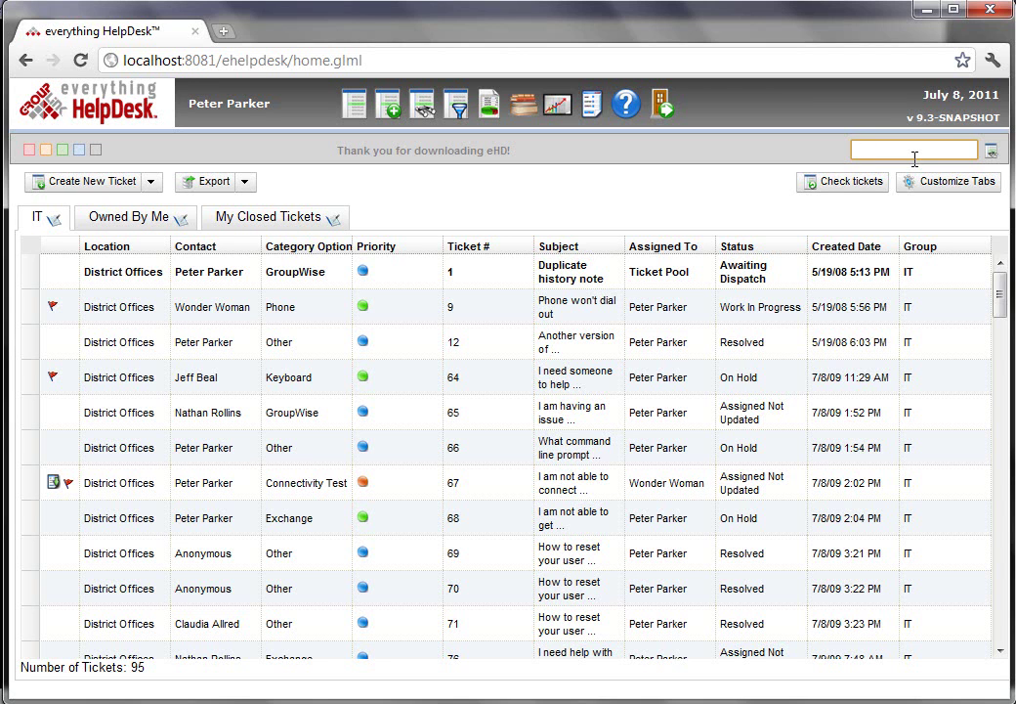
- Search for 'District Offices', preview a result ticket, then close its popup
{"action": "type", "text": "District Offices"}
{"action": "key", "text": "Return"}
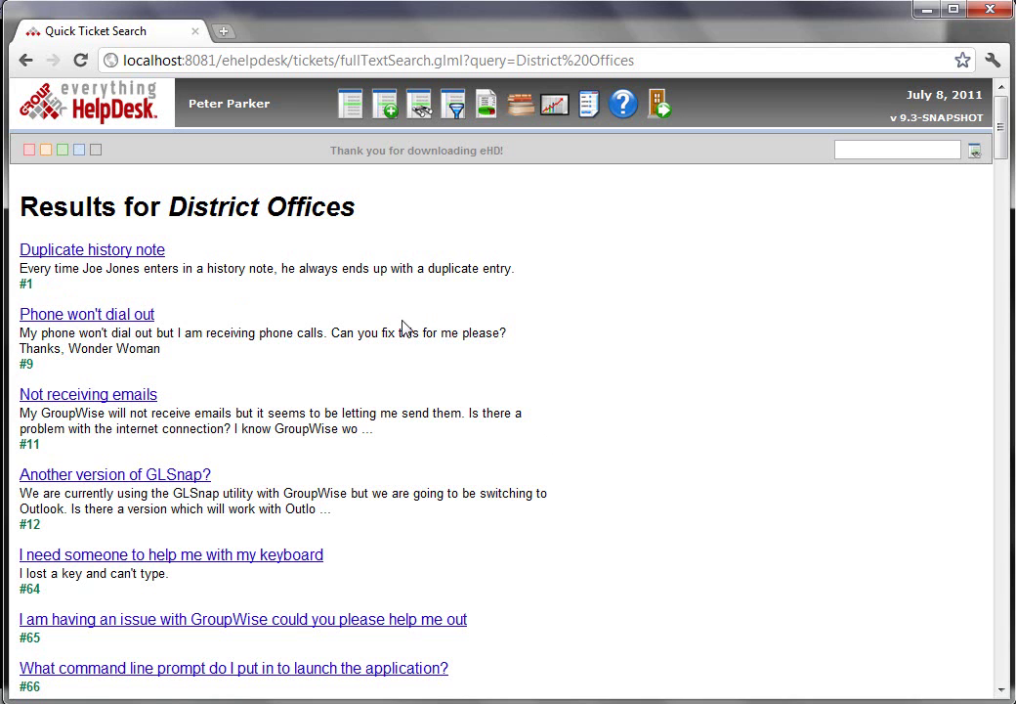
{"action": "left_click", "coordinate": [149, 252]}
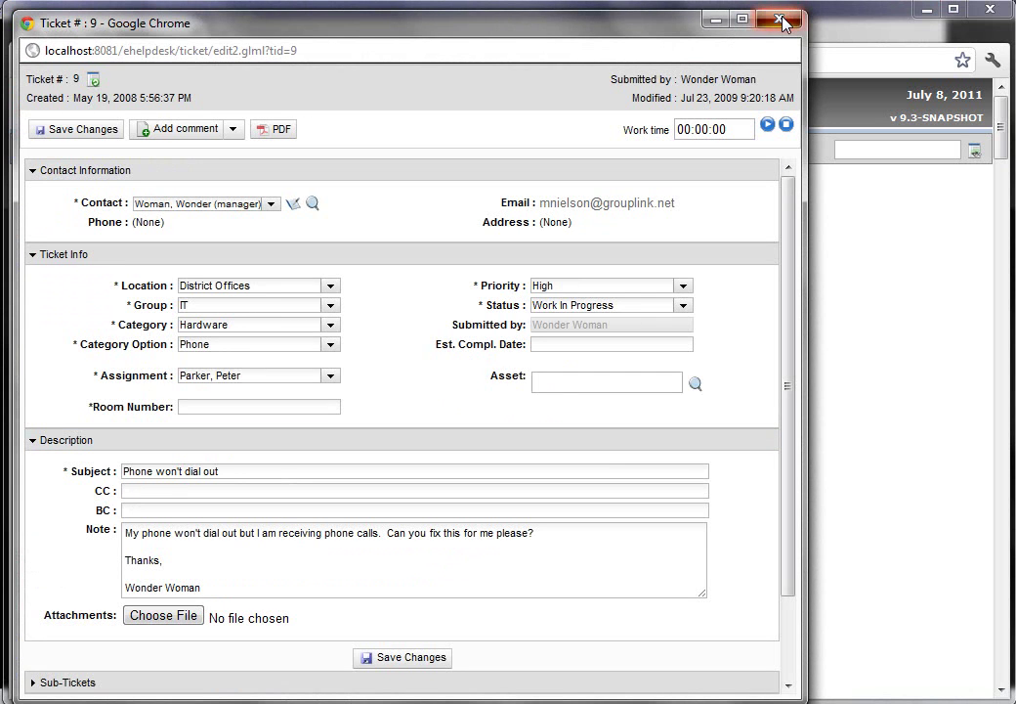
{"action": "left_click", "coordinate": [781, 21]}
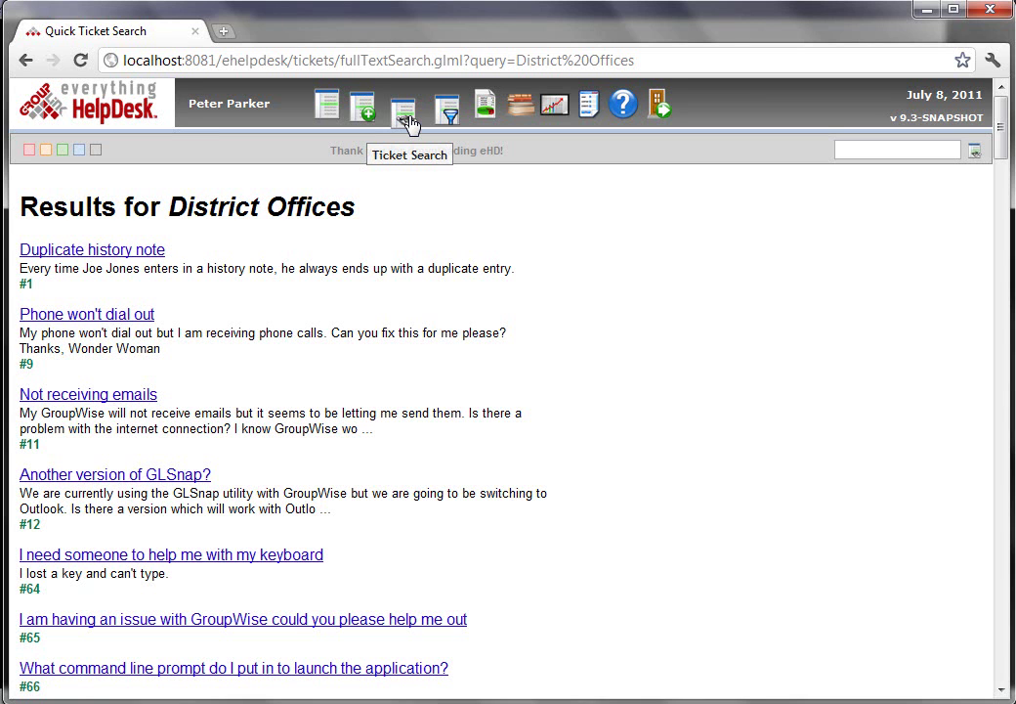
- Run a new quick search for 'Reset user name'
{"action": "left_click", "coordinate": [870, 151]}
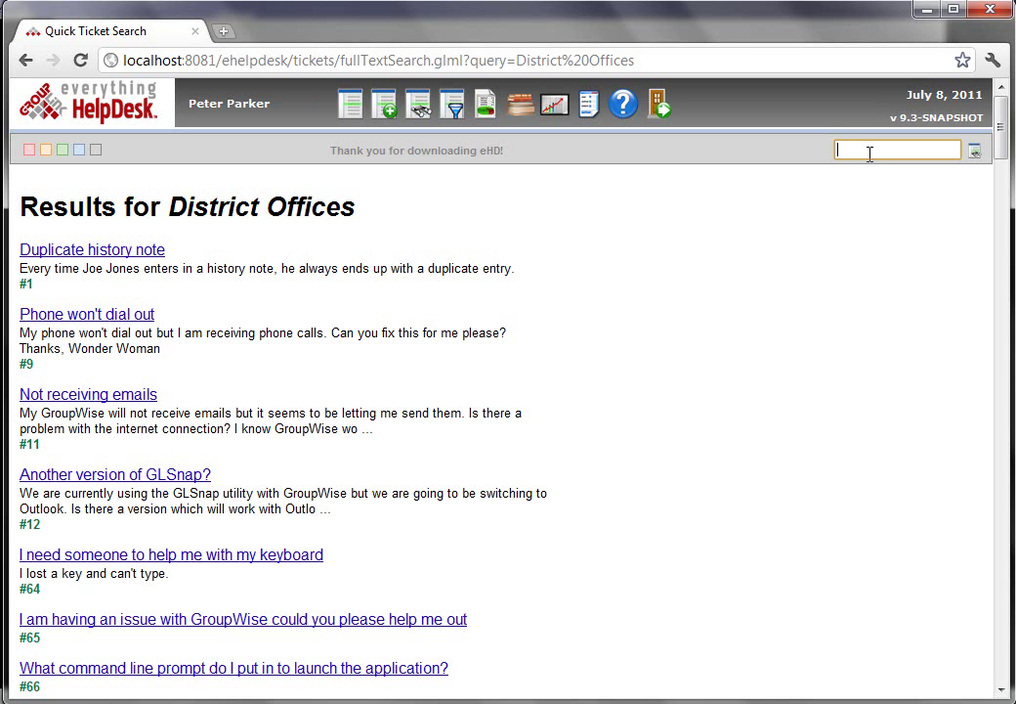
{"action": "key", "text": "Return"}
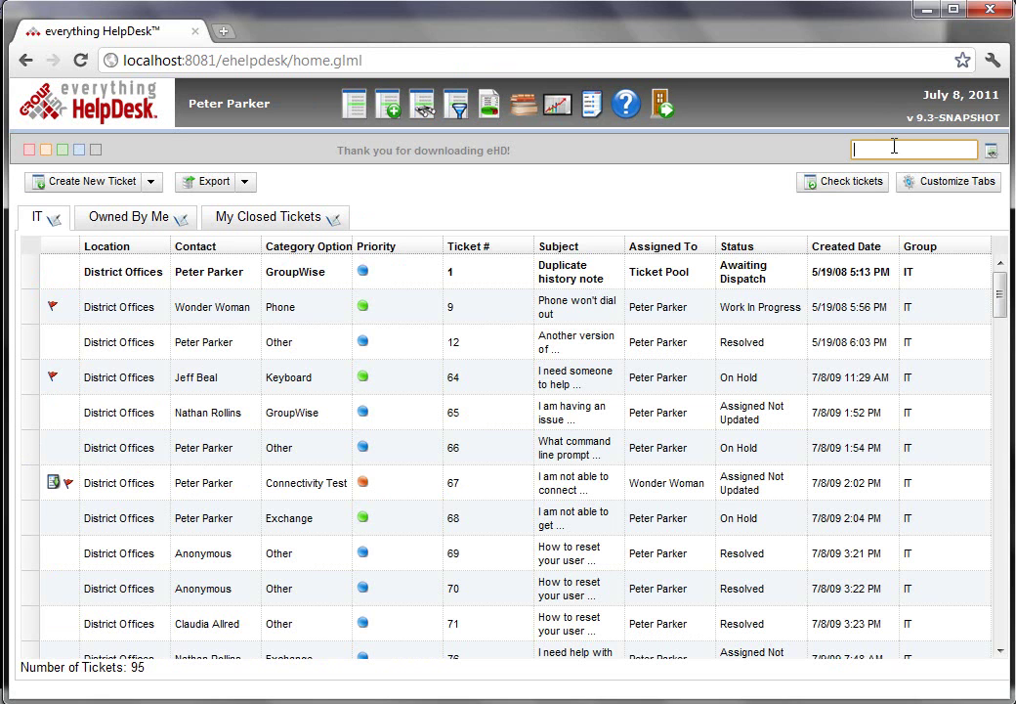
{"action": "type", "text": "Reset user name"}
{"action": "key", "text": "Return"}
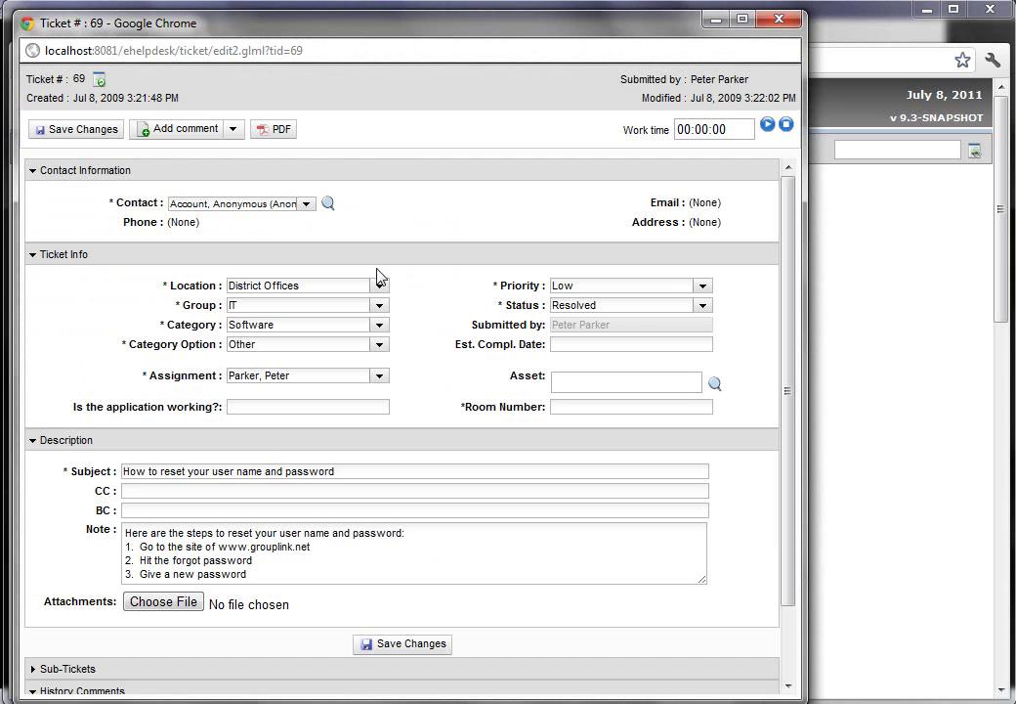
- Inspect ticket #69's Status and Priority options, keeping Low, then close it
{"action": "left_click", "coordinate": [704, 308]}
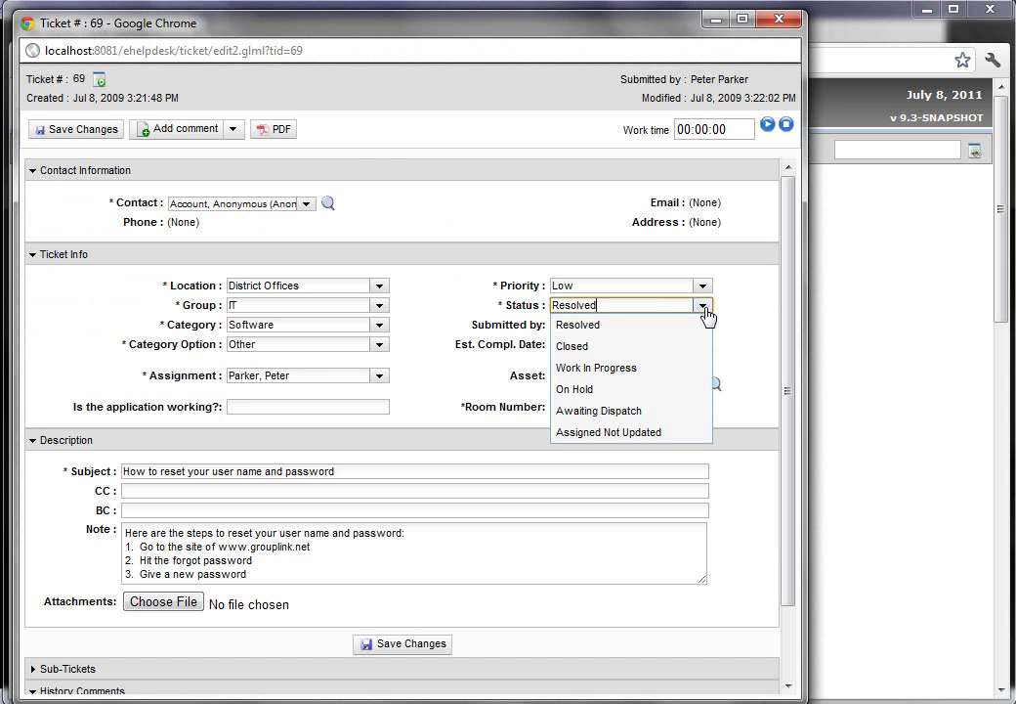
{"action": "left_click", "coordinate": [703, 288]}
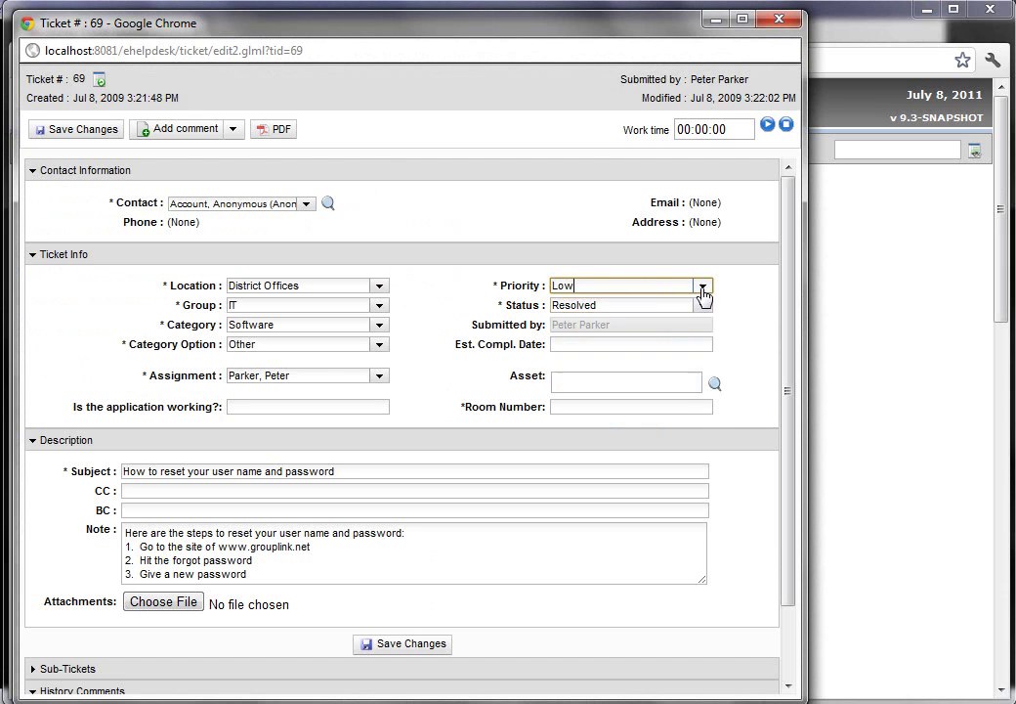
{"action": "left_click", "coordinate": [469, 302]}
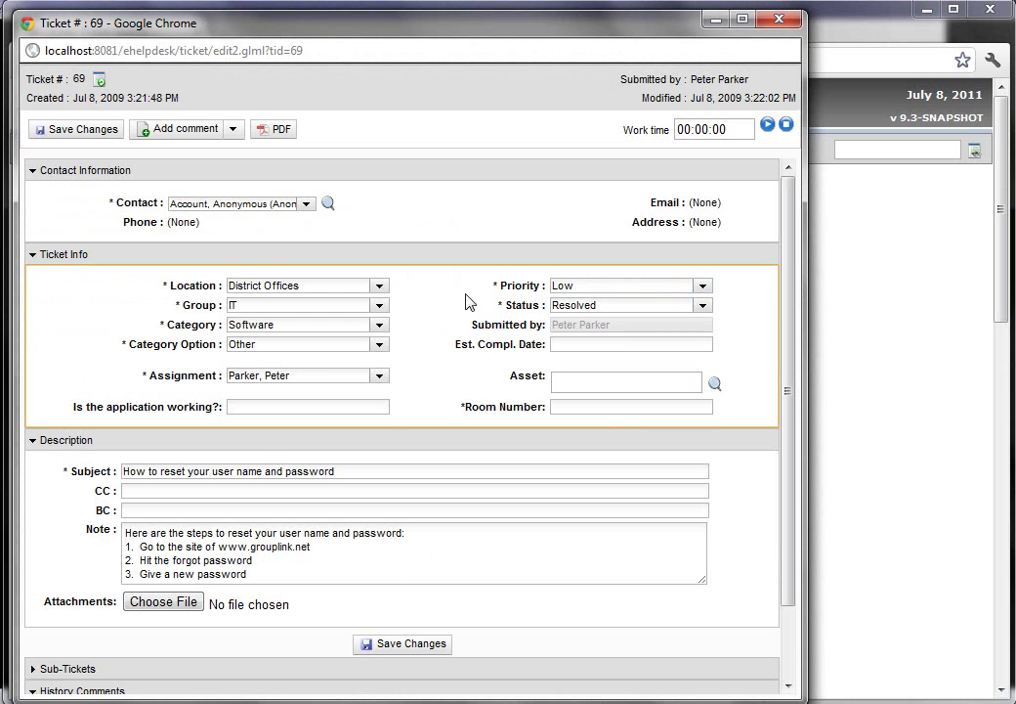
{"action": "left_click", "coordinate": [779, 19]}
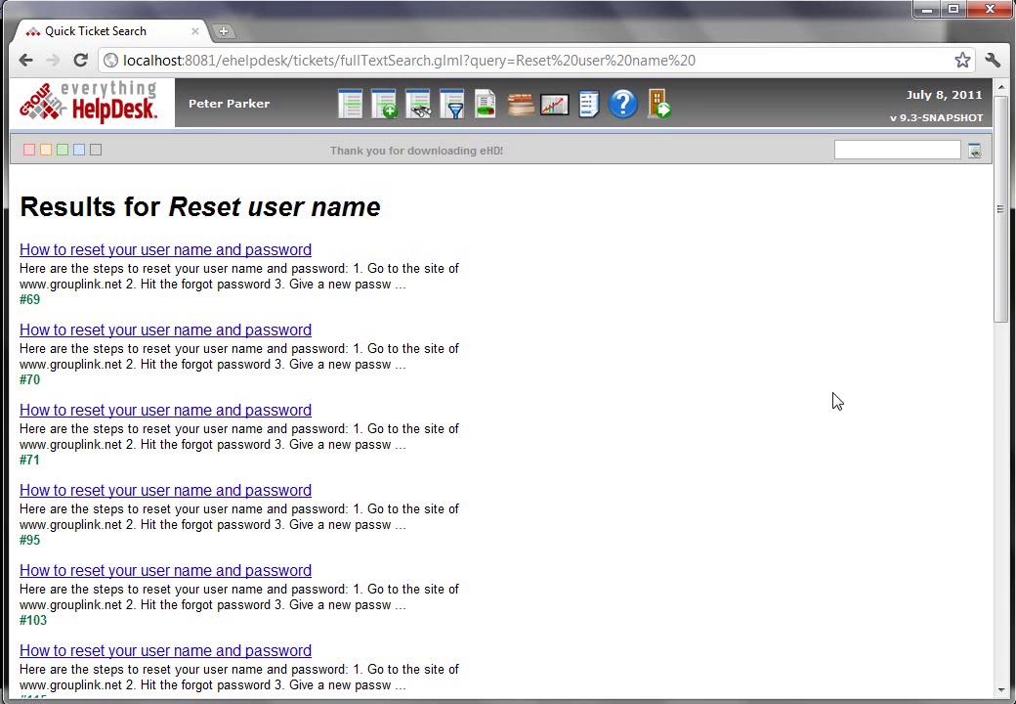
- Search for 'Exchange' and close the ticket #76 popup afterwards
{"action": "left_click", "coordinate": [877, 151]}
{"action": "type", "text": "Exchange"}
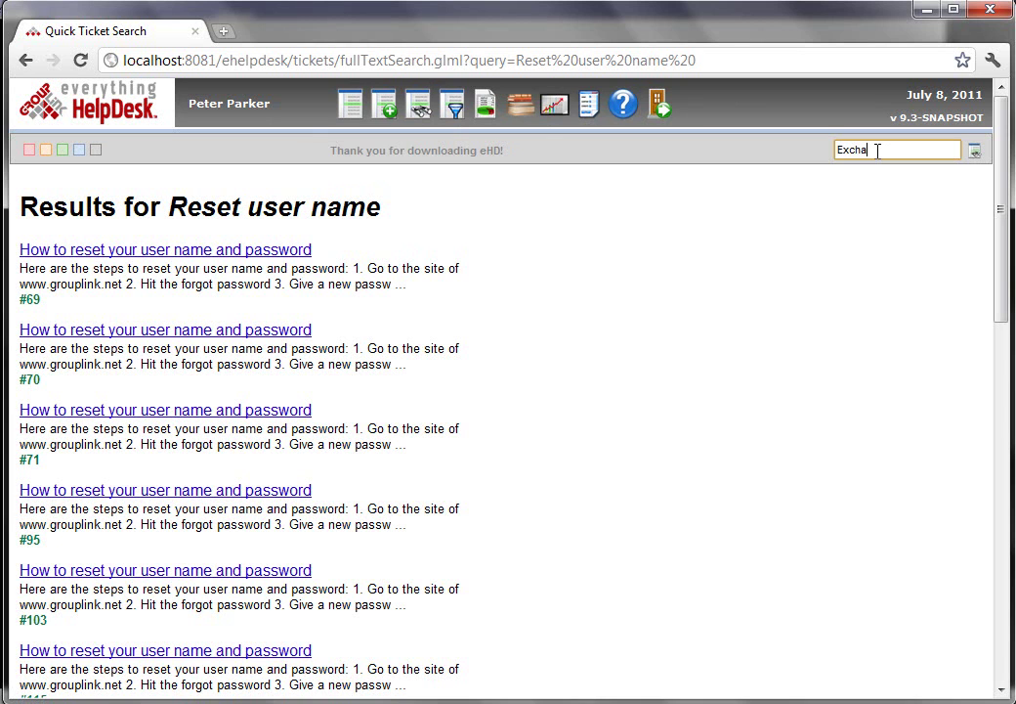
{"action": "key", "text": "Return"}
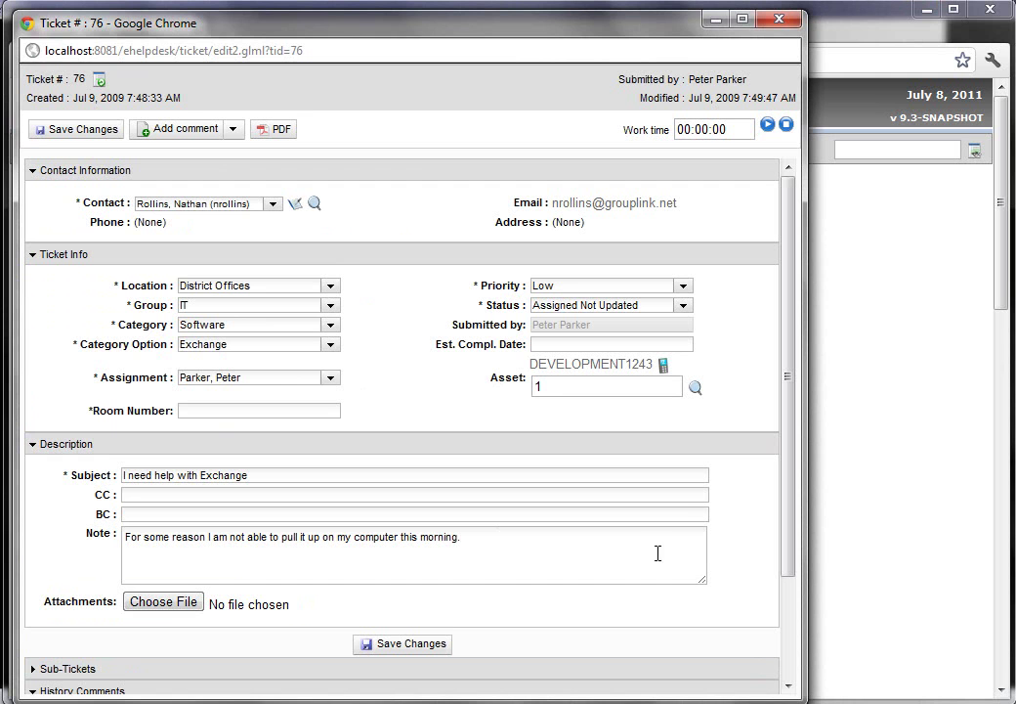
{"action": "left_click", "coordinate": [781, 21]}
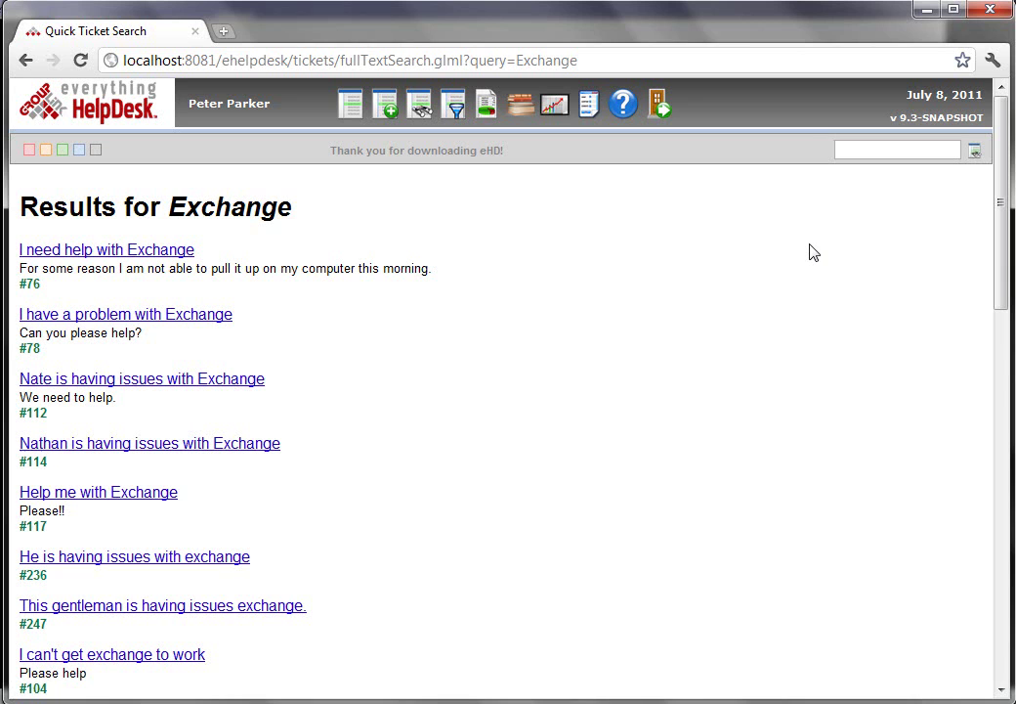
- Look up ticket 76 by number and close its popup
{"action": "left_click", "coordinate": [852, 151]}
{"action": "type", "text": "76"}
{"action": "key", "text": "Return"}
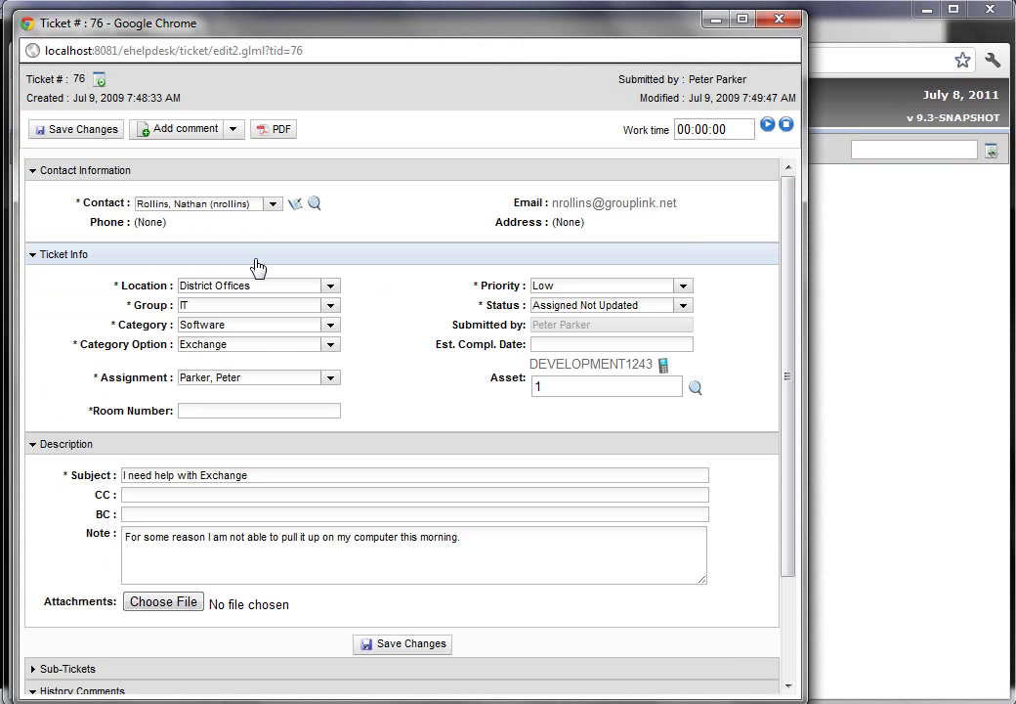
{"action": "left_click", "coordinate": [778, 18]}
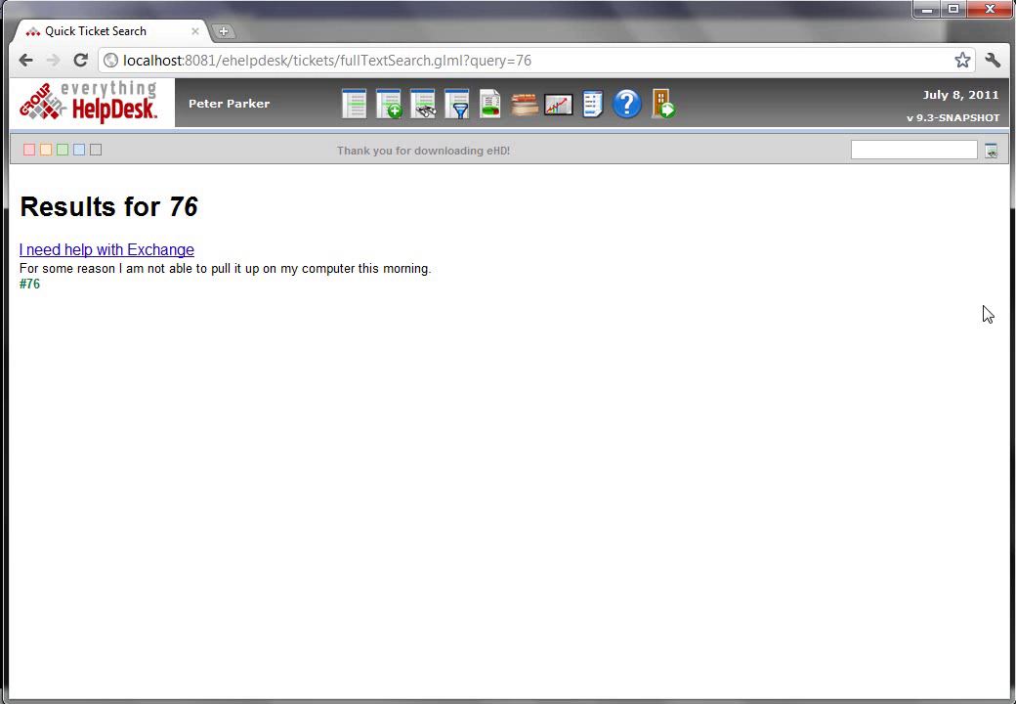
- Sign out and log back in with the administrator account
{"action": "left_click", "coordinate": [663, 104]}
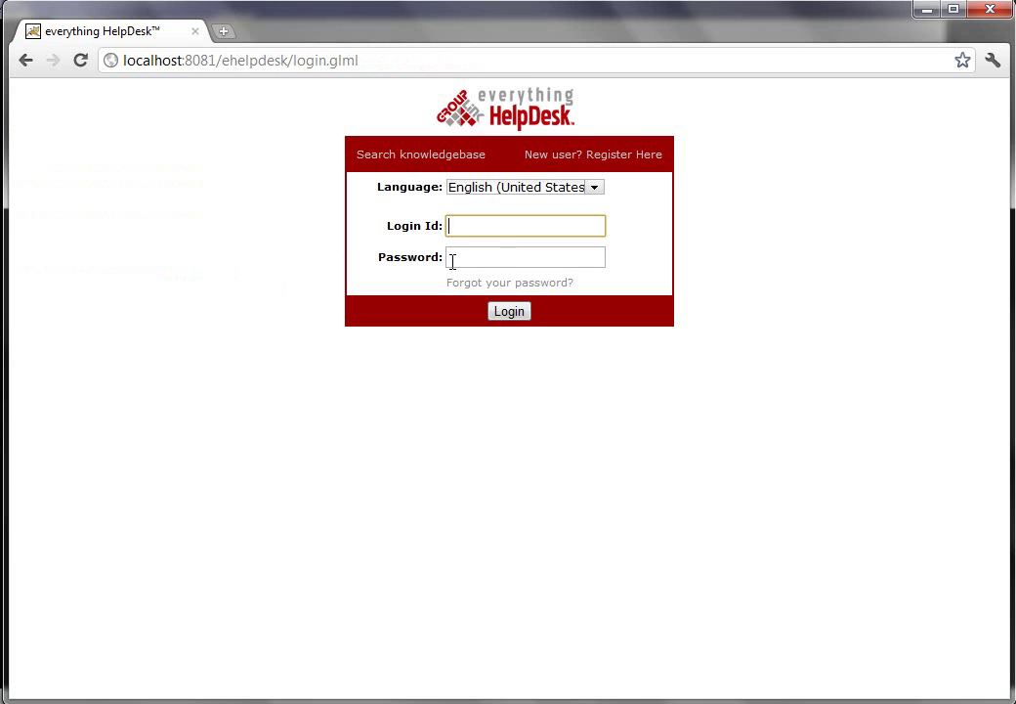
{"action": "type", "text": "admin"}
{"action": "key", "text": "Tab"}
{"action": "type", "text": "admin"}
{"action": "key", "text": "Return"}
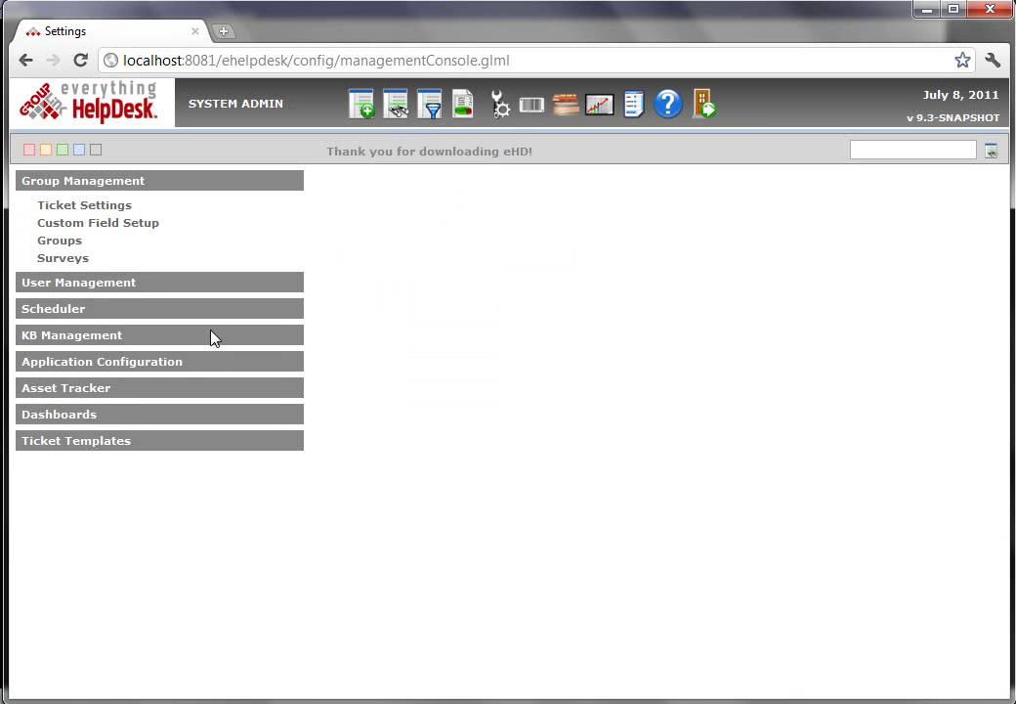
- Reindex tickets under Application Configuration > Search Indexing, then sign out
{"action": "left_click", "coordinate": [109, 361]}
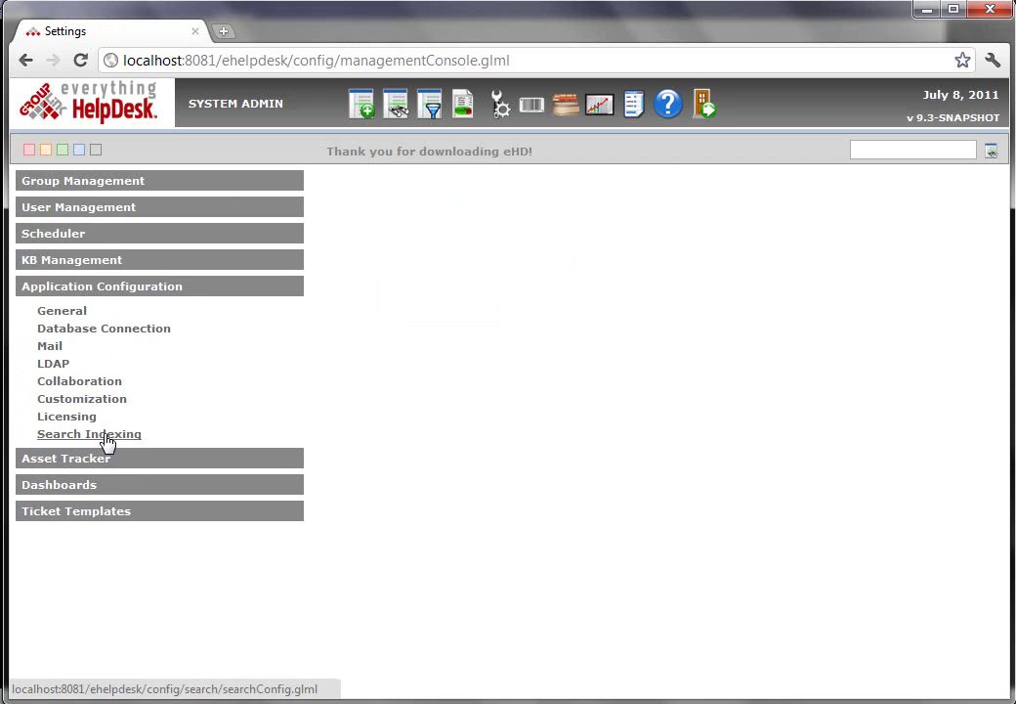
{"action": "left_click", "coordinate": [103, 433]}
{"action": "left_click", "coordinate": [399, 221]}
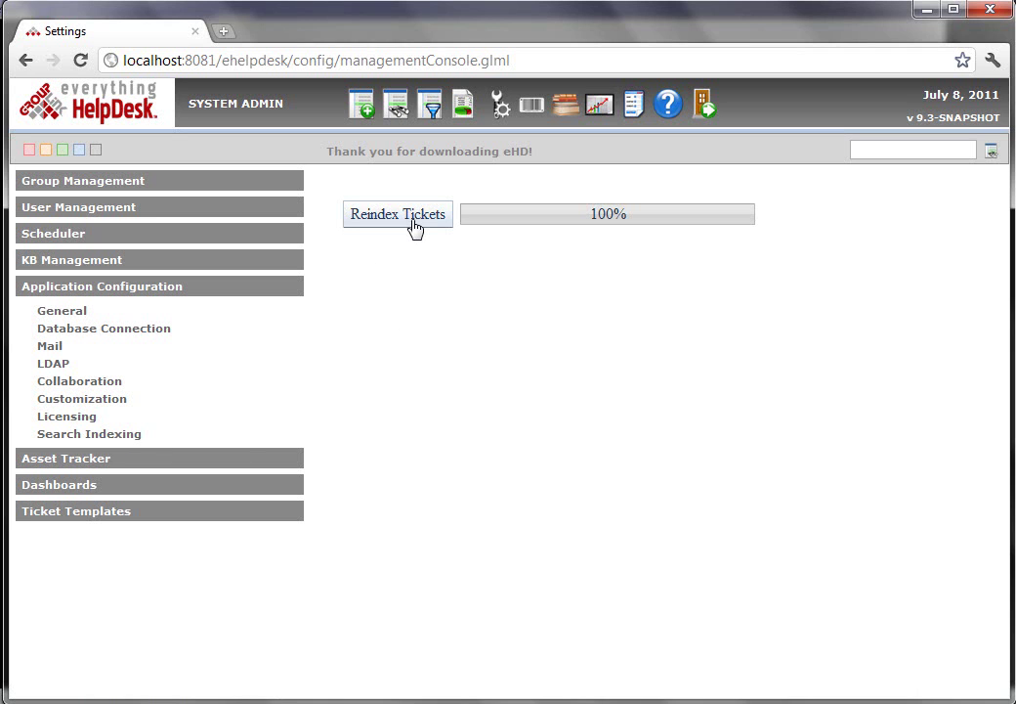
{"action": "left_click", "coordinate": [697, 120]}
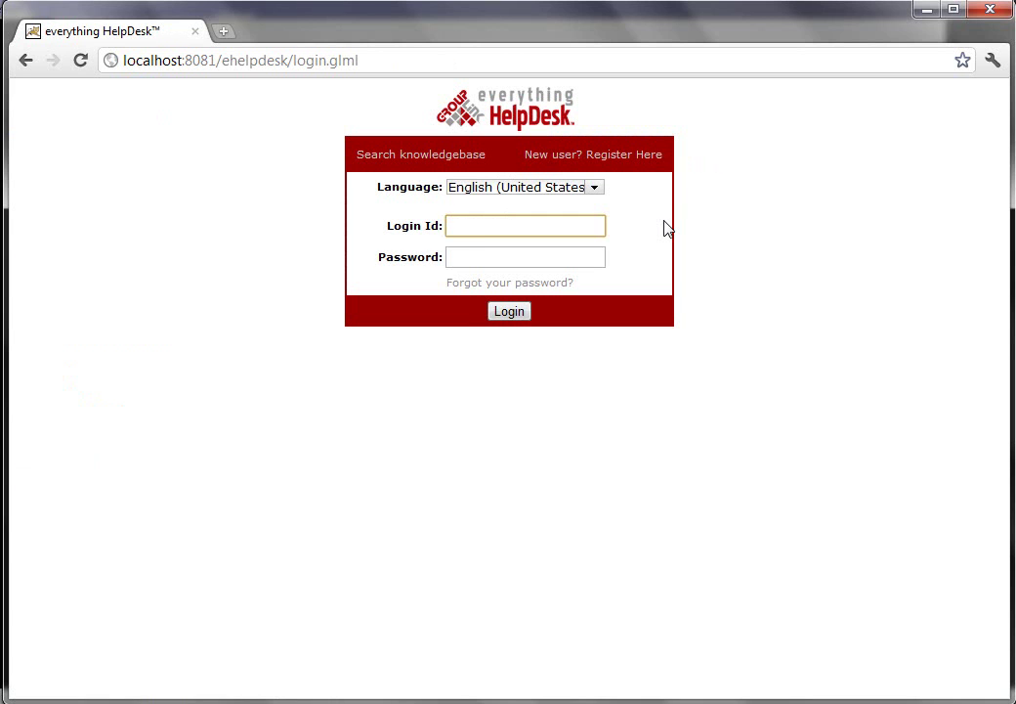
- Log back in with the technician Login Id and password
{"action": "type", "text": "tech"}
{"action": "key", "text": "Tab"}
{"action": "type", "text": "tech"}
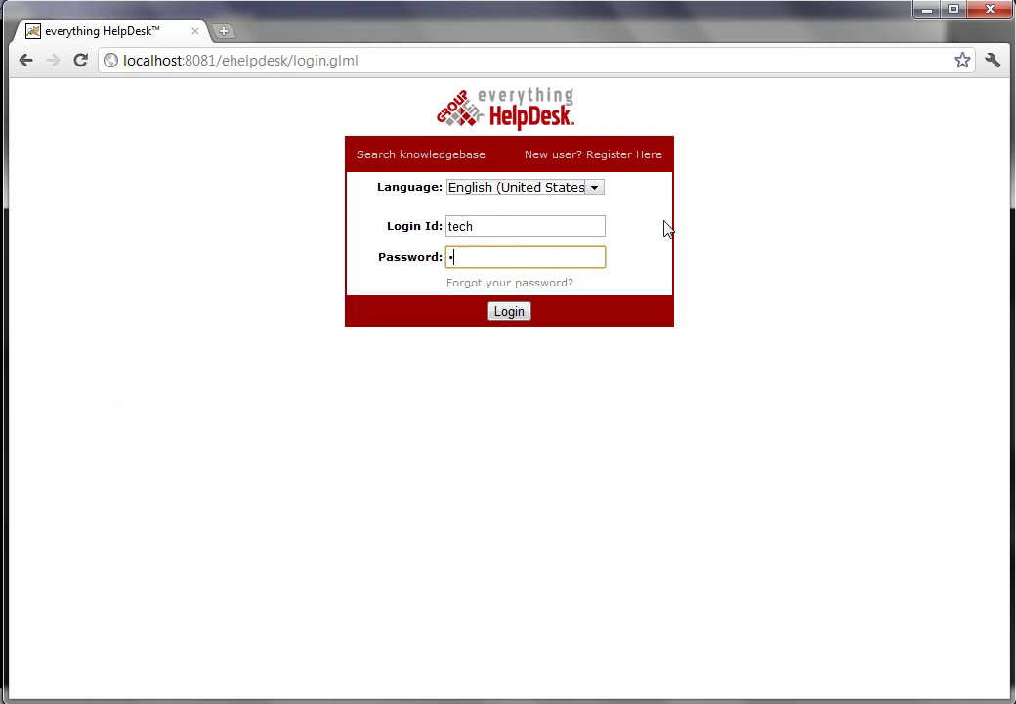
{"action": "key", "text": "Return"}
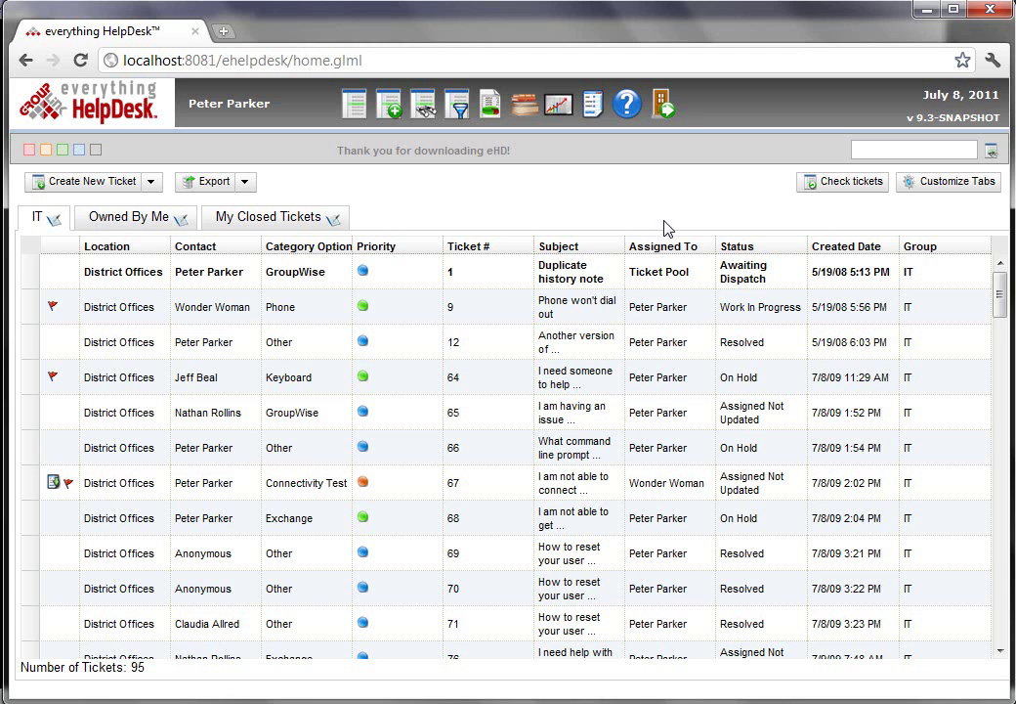
- Try selecting tickets 9, 64 and 66, then a 1-to-67 range, in the IT list
{"action": "left_click", "coordinate": [390, 317]}
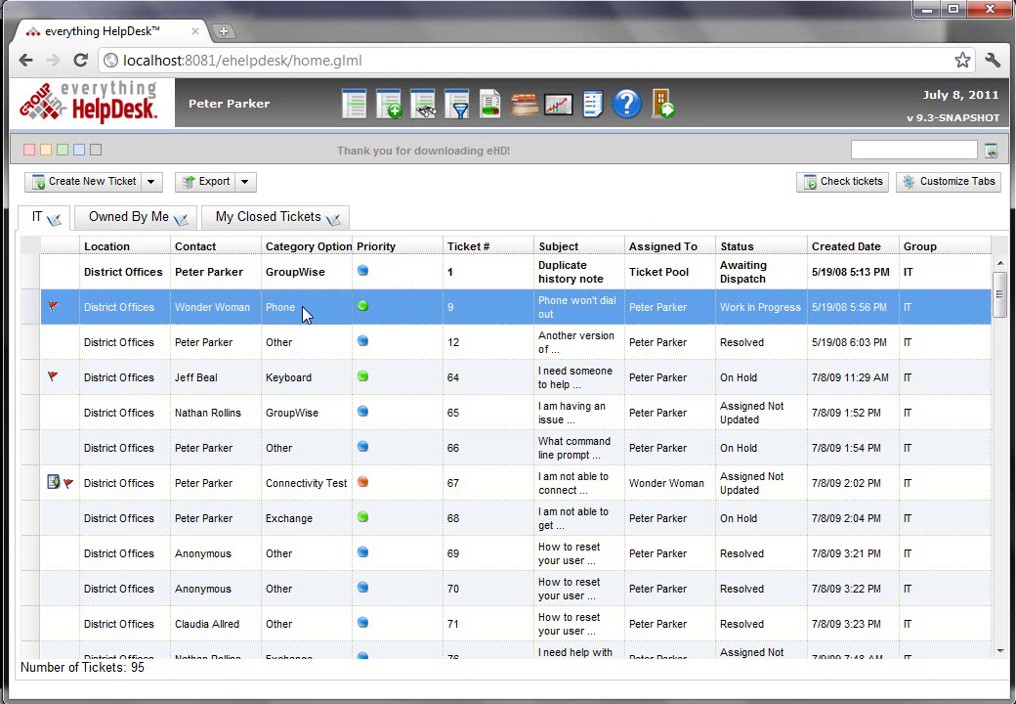
{"action": "left_click", "coordinate": [306, 375]}
{"action": "left_click", "coordinate": [300, 309]}
{"action": "left_click", "coordinate": [318, 385], "text": "ctrl"}
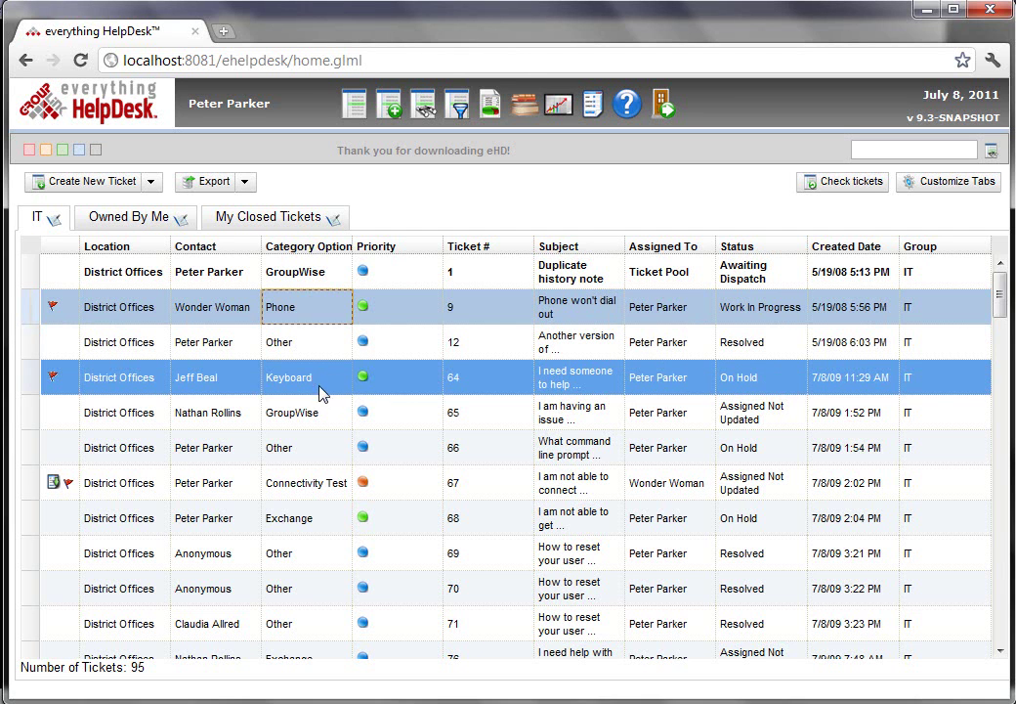
{"action": "left_click", "coordinate": [314, 452], "text": "ctrl"}
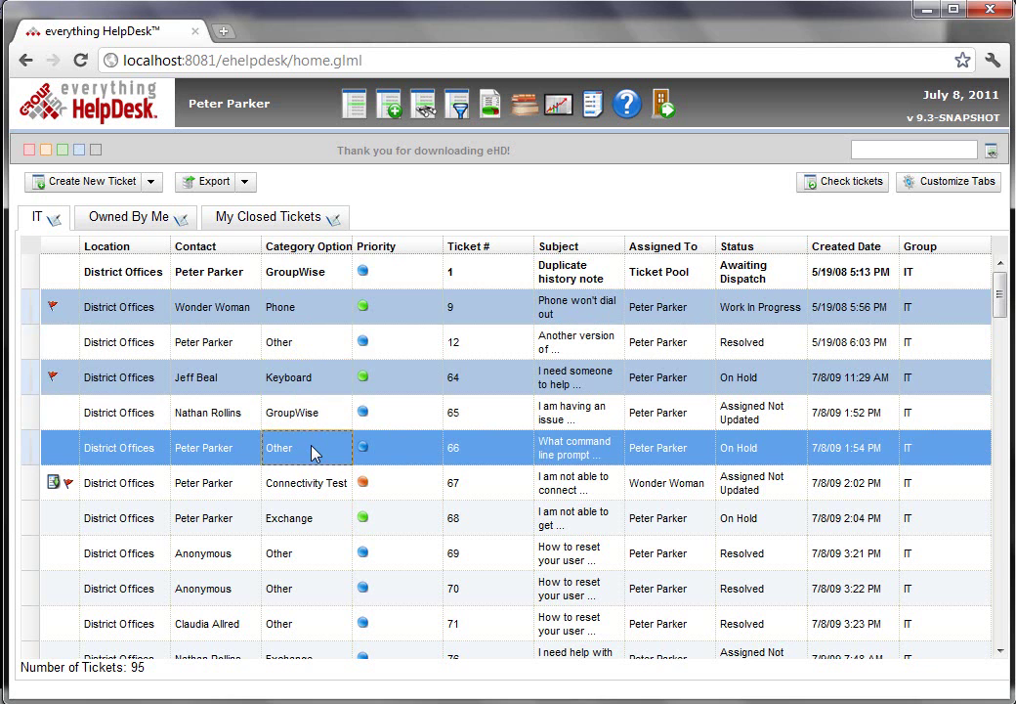
{"action": "left_click", "coordinate": [295, 342]}
{"action": "left_click", "coordinate": [289, 281]}
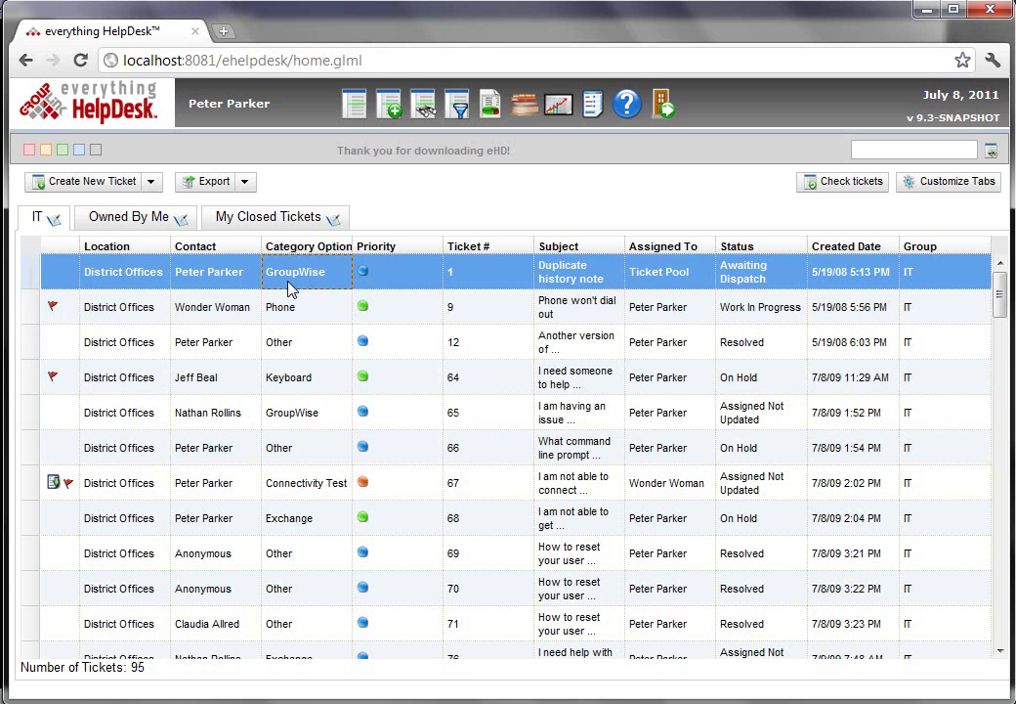
{"action": "key", "text": "ctrl+Down"}
{"action": "left_click", "coordinate": [302, 479], "text": "shift"}
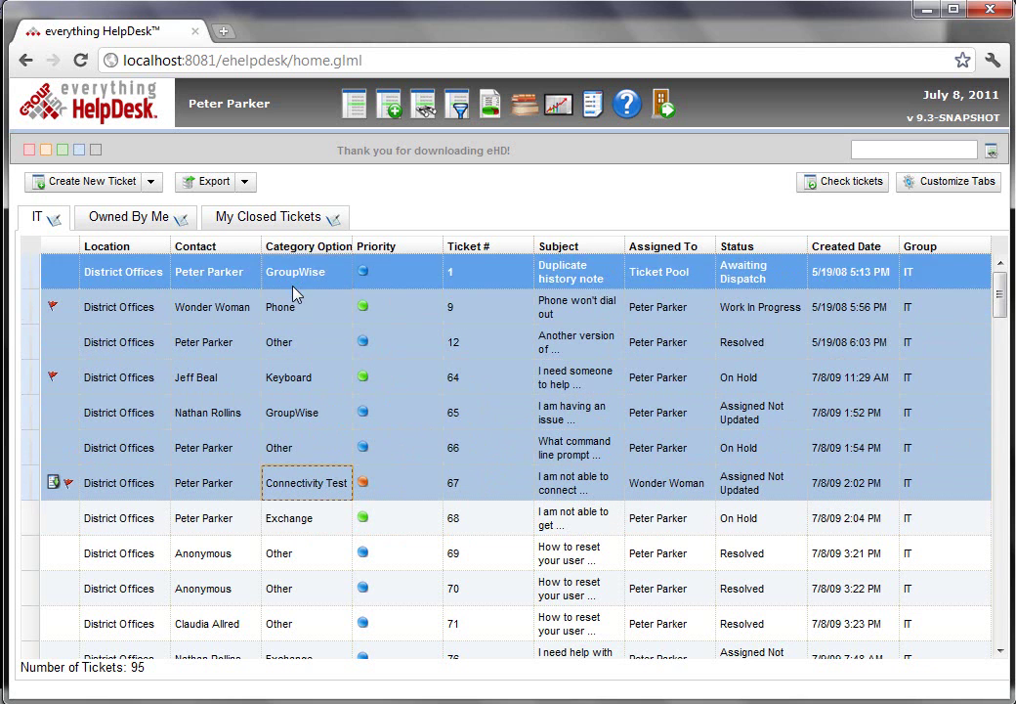
- Select ticket 1 alone, then Ctrl-add tickets 65 and 168
{"action": "left_click", "coordinate": [290, 283]}
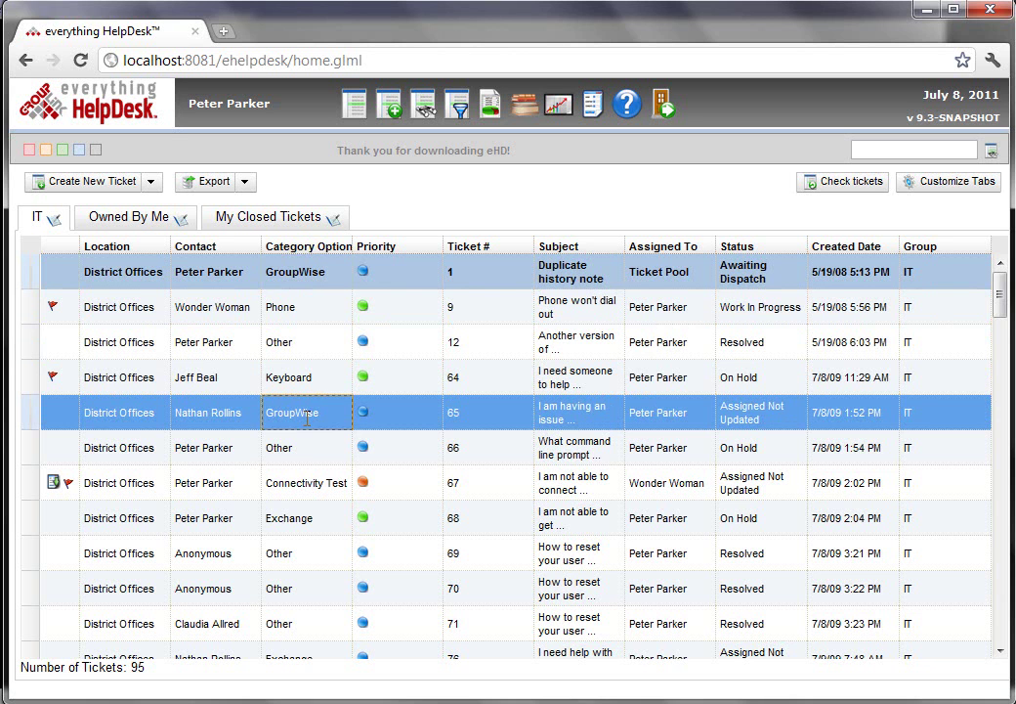
{"action": "left_click", "coordinate": [322, 422]}
{"action": "scroll", "coordinate": [379, 476], "scroll_direction": "down", "scroll_amount": 5}
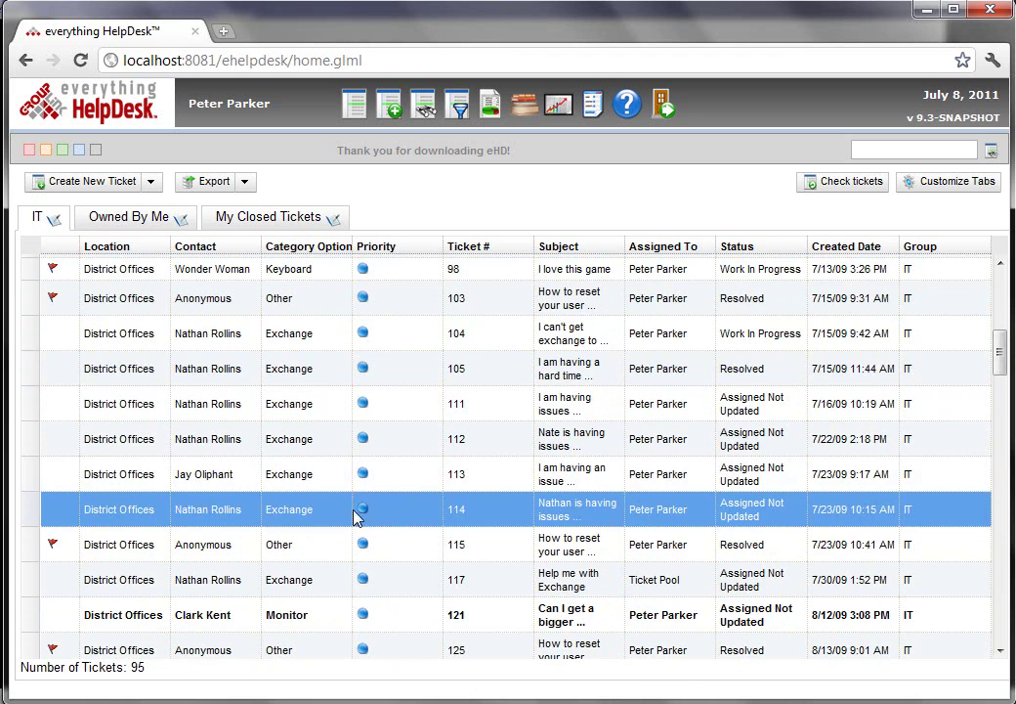
{"action": "scroll", "coordinate": [354, 523], "scroll_direction": "down", "scroll_amount": 4}
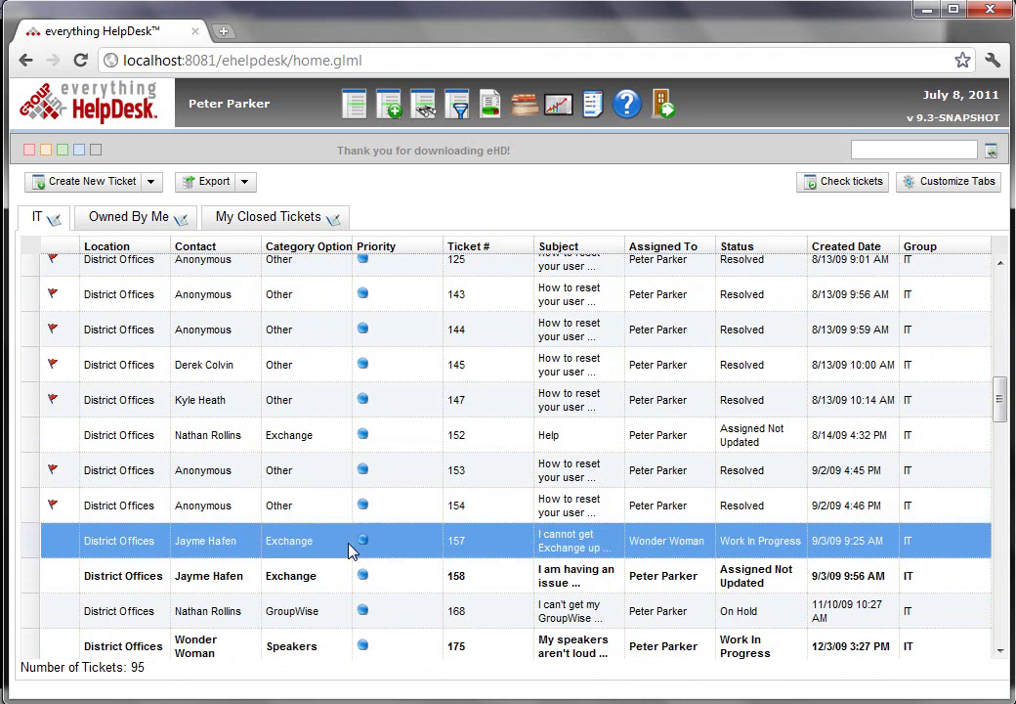
{"action": "left_click", "coordinate": [313, 612]}
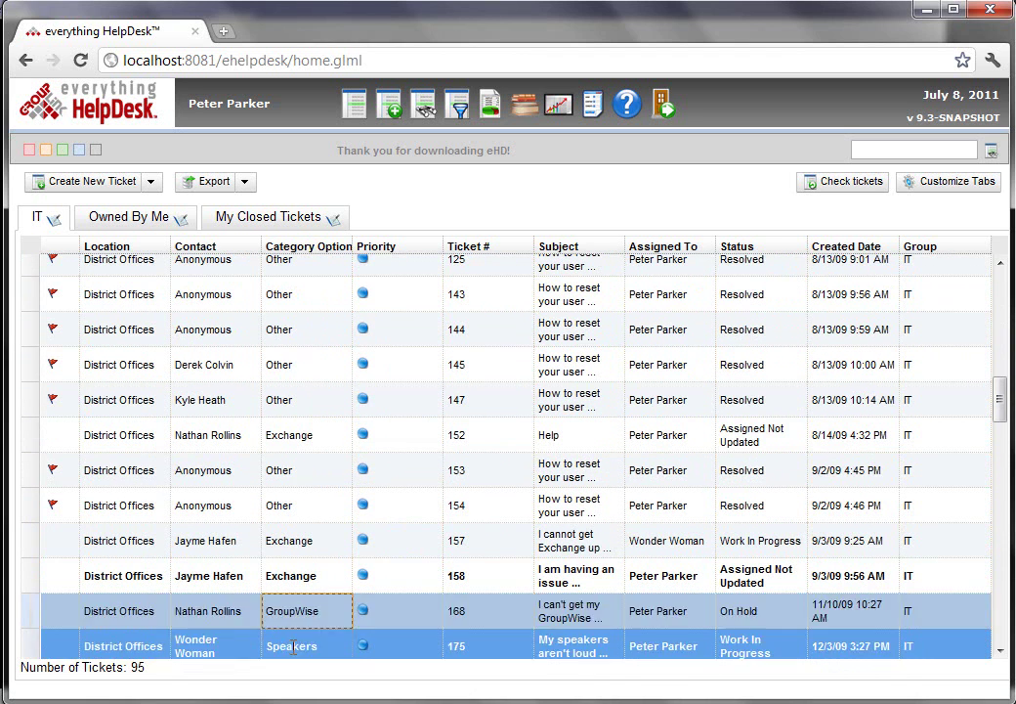
{"action": "scroll", "coordinate": [383, 557], "scroll_direction": "up", "scroll_amount": 5}
{"action": "scroll", "coordinate": [386, 561], "scroll_direction": "up", "scroll_amount": 2}
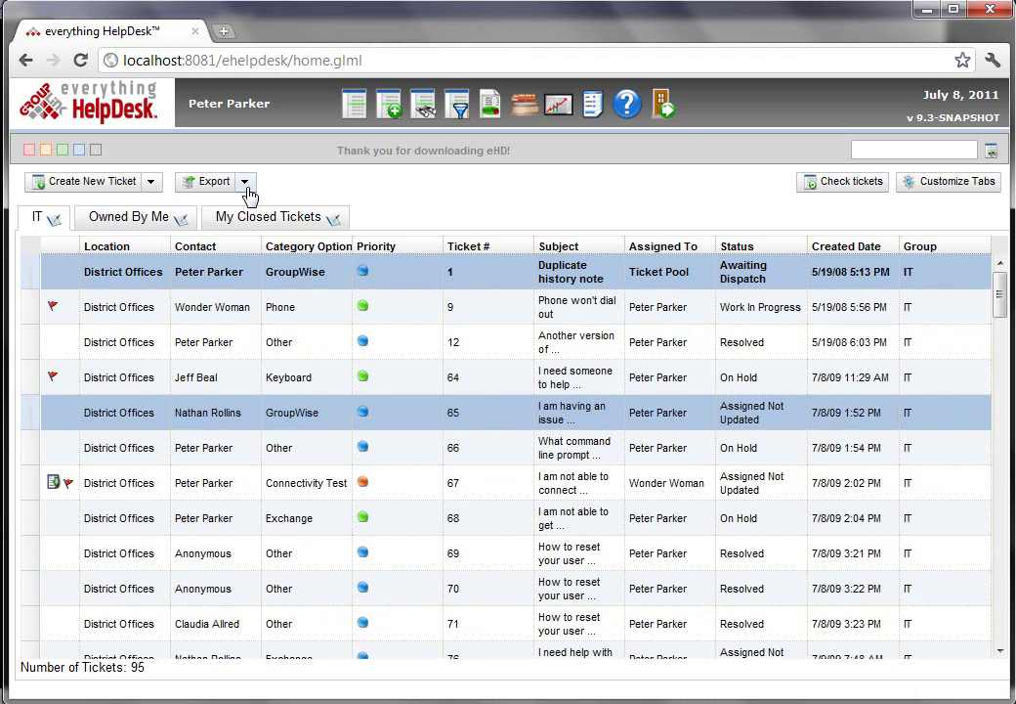
- Export the selected tickets to a PDF report, review it, and close it
{"action": "left_click", "coordinate": [245, 181]}
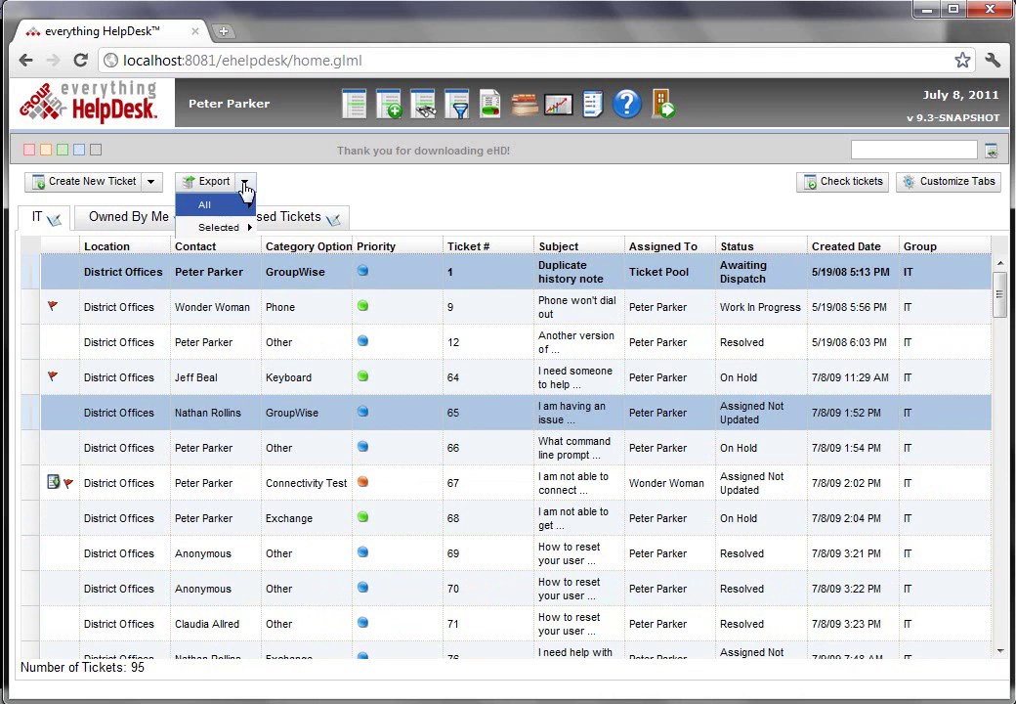
{"action": "mouse_move", "coordinate": [227, 233]}
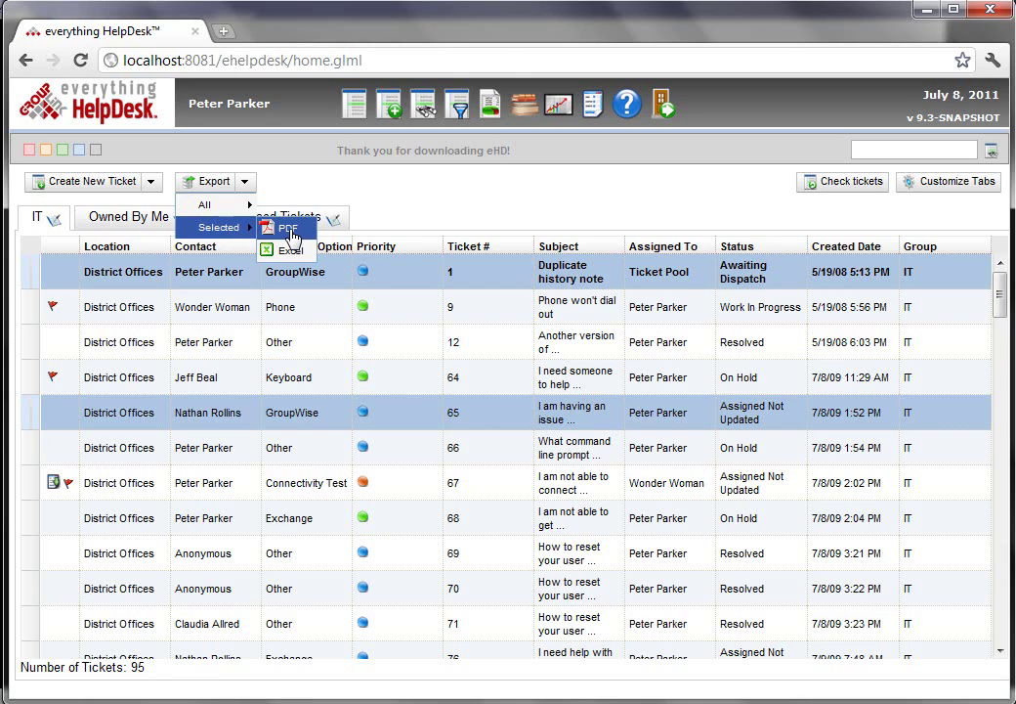
{"action": "left_click", "coordinate": [290, 230]}
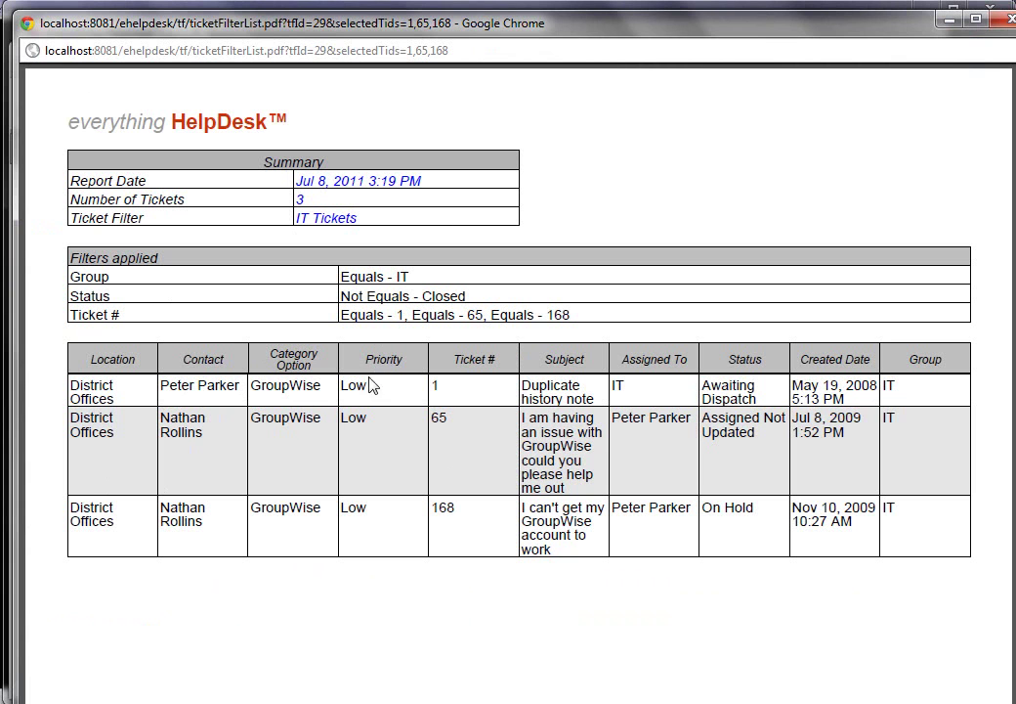
{"action": "left_click", "coordinate": [1002, 17]}
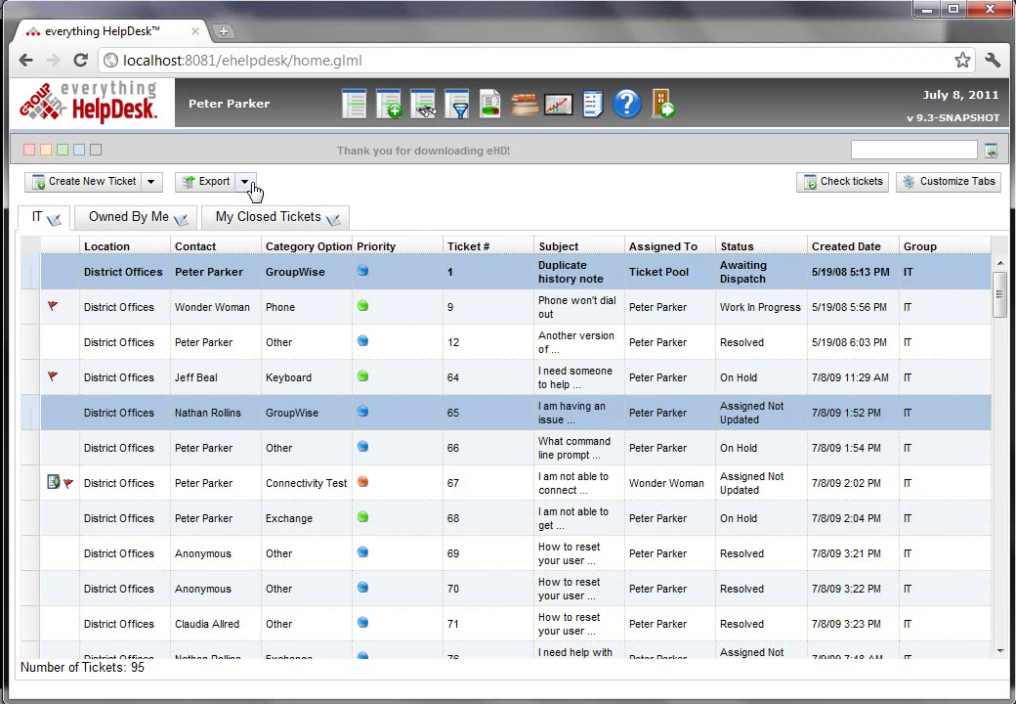
- Open the Export > All option and dismiss it without exporting
{"action": "left_click", "coordinate": [246, 183]}
{"action": "mouse_move", "coordinate": [230, 215]}
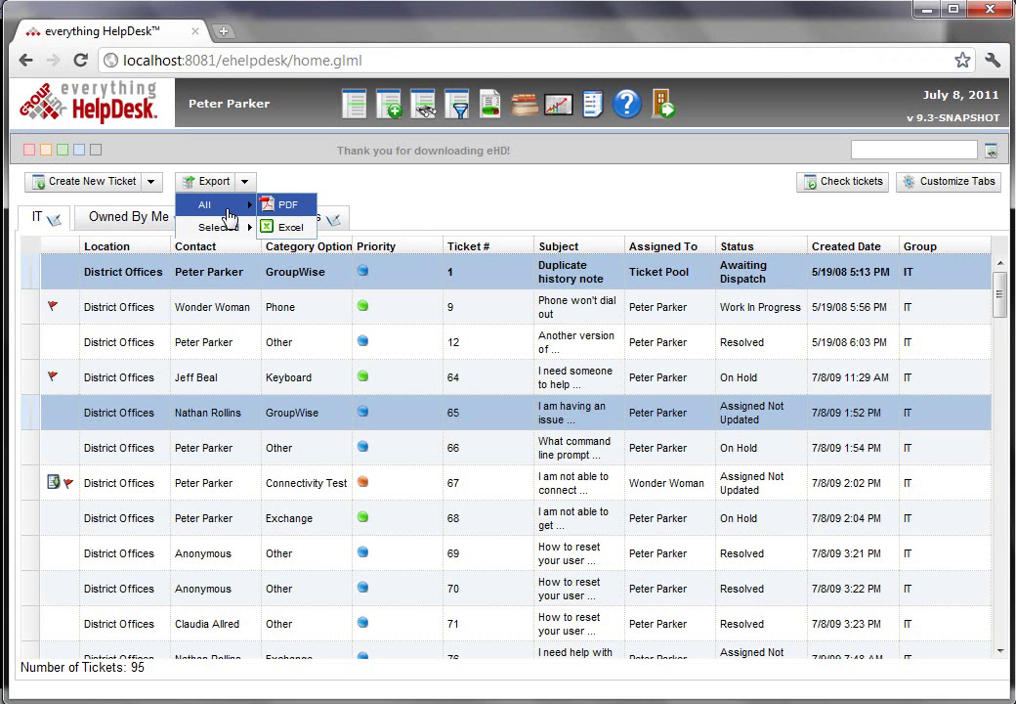
{"action": "left_click", "coordinate": [470, 212]}
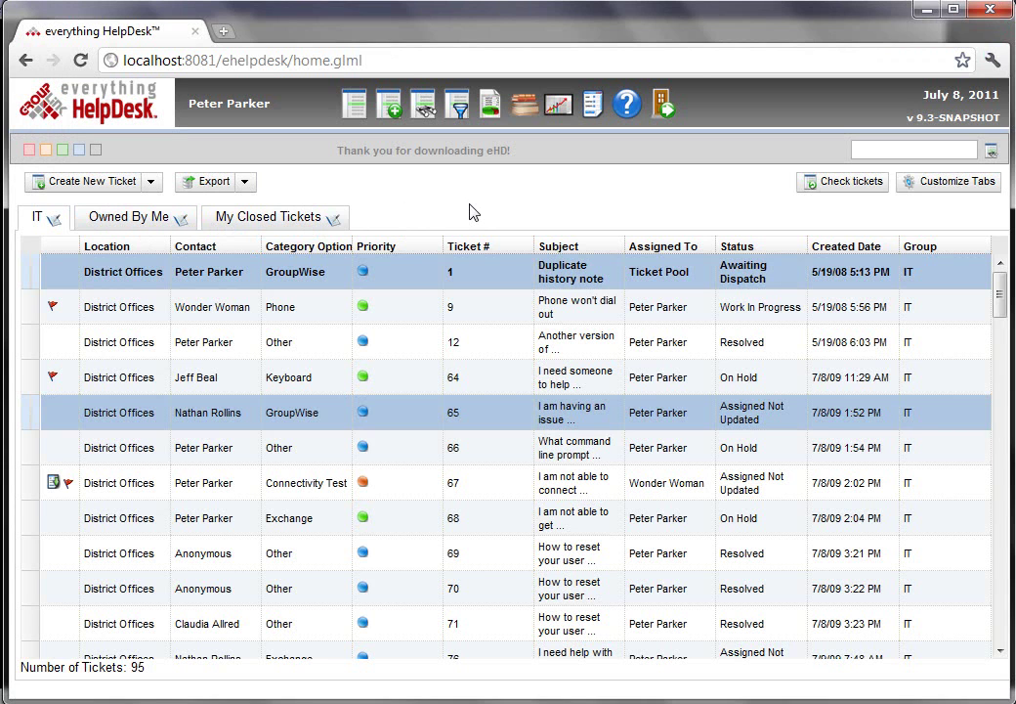
- Open ticket 67 for editing and export it to a PDF
{"action": "left_click", "coordinate": [209, 272]}
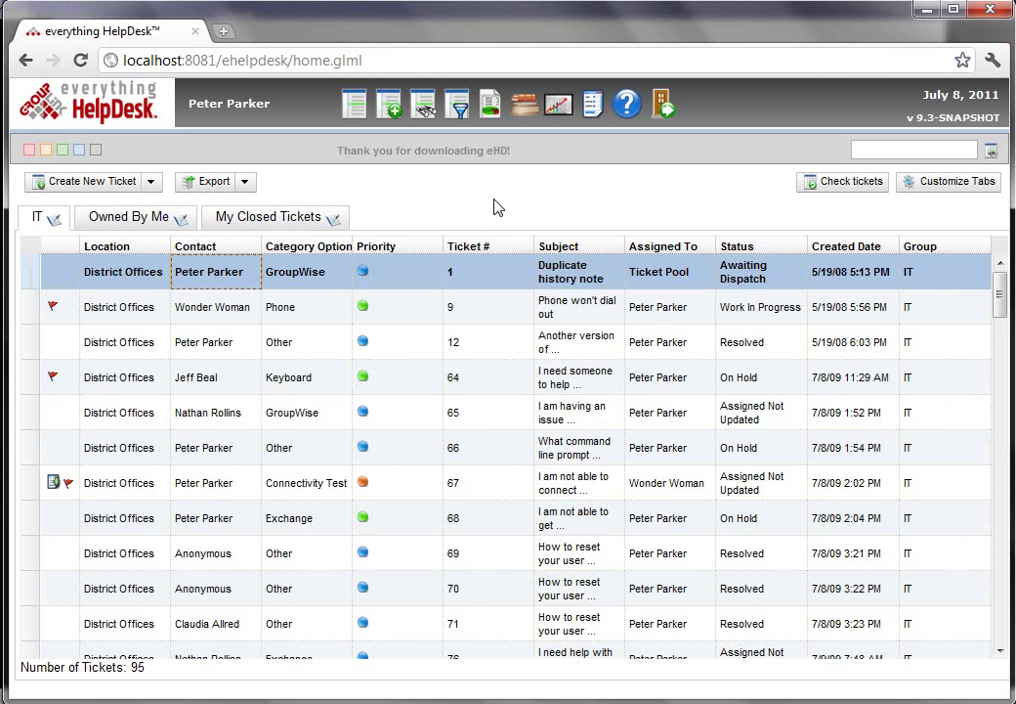
{"action": "double_click", "coordinate": [217, 484]}
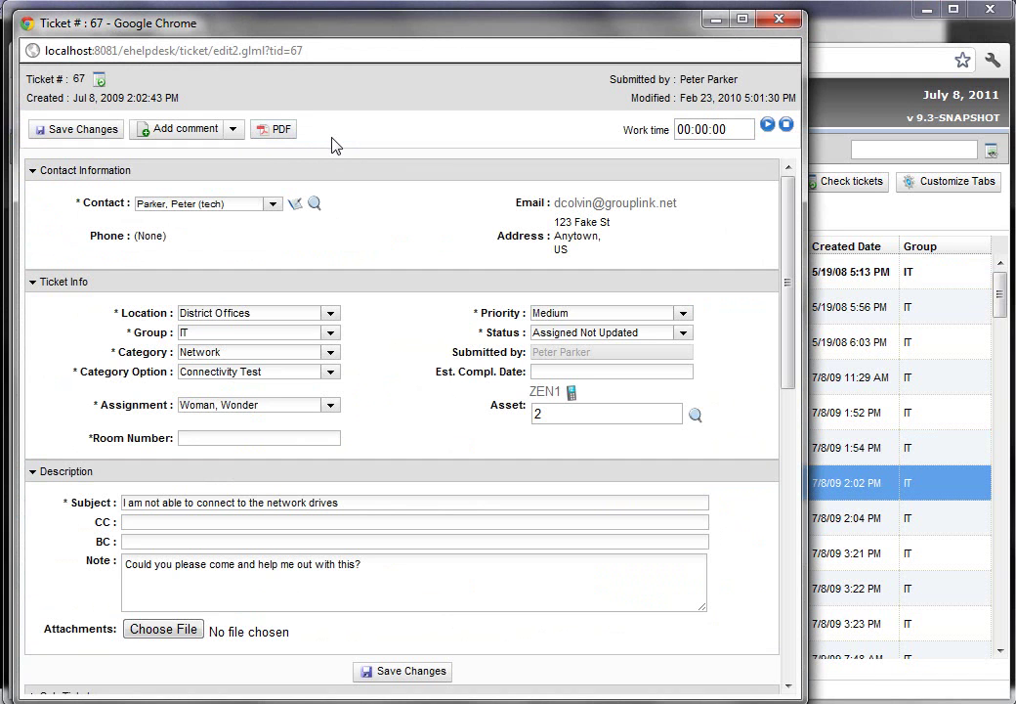
{"action": "left_click", "coordinate": [278, 130]}
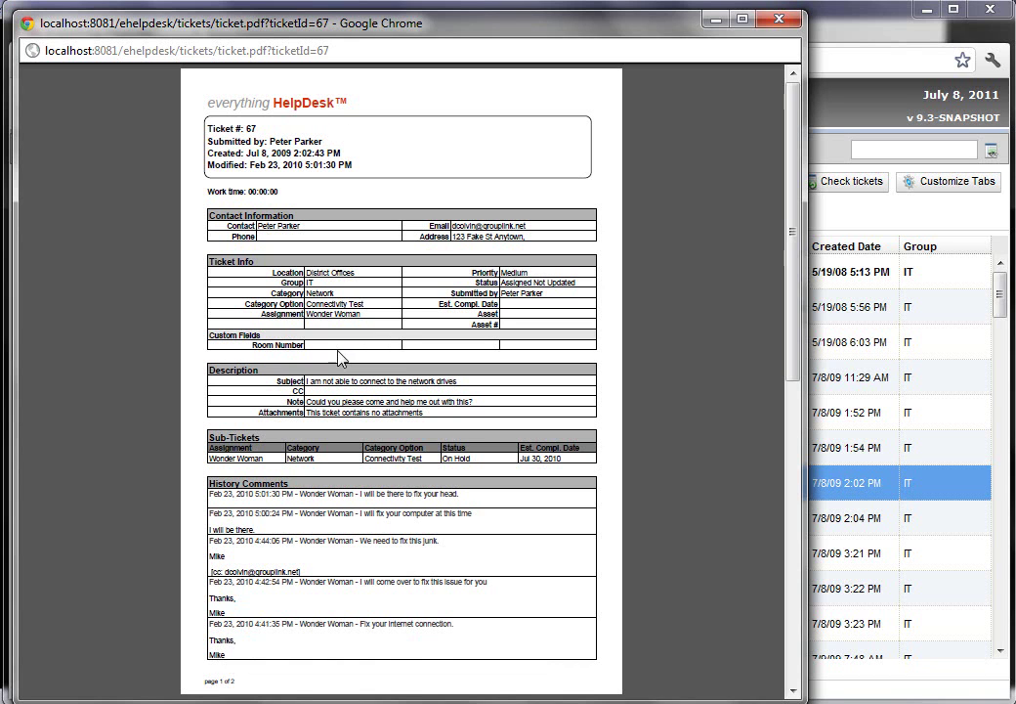
- Review the Ticket Audit table at the end of ticket 67's PDF, then close it
{"action": "scroll", "coordinate": [341, 359], "scroll_direction": "down", "scroll_amount": 10}
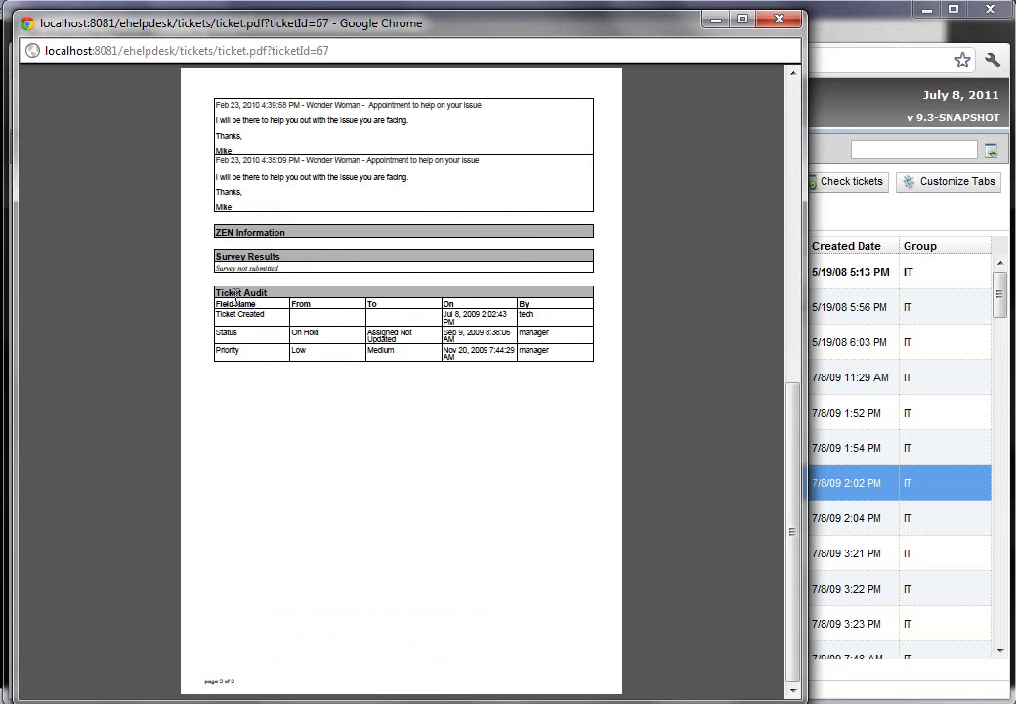
{"action": "left_click_drag", "start_coordinate": [213, 291], "coordinate": [547, 363]}
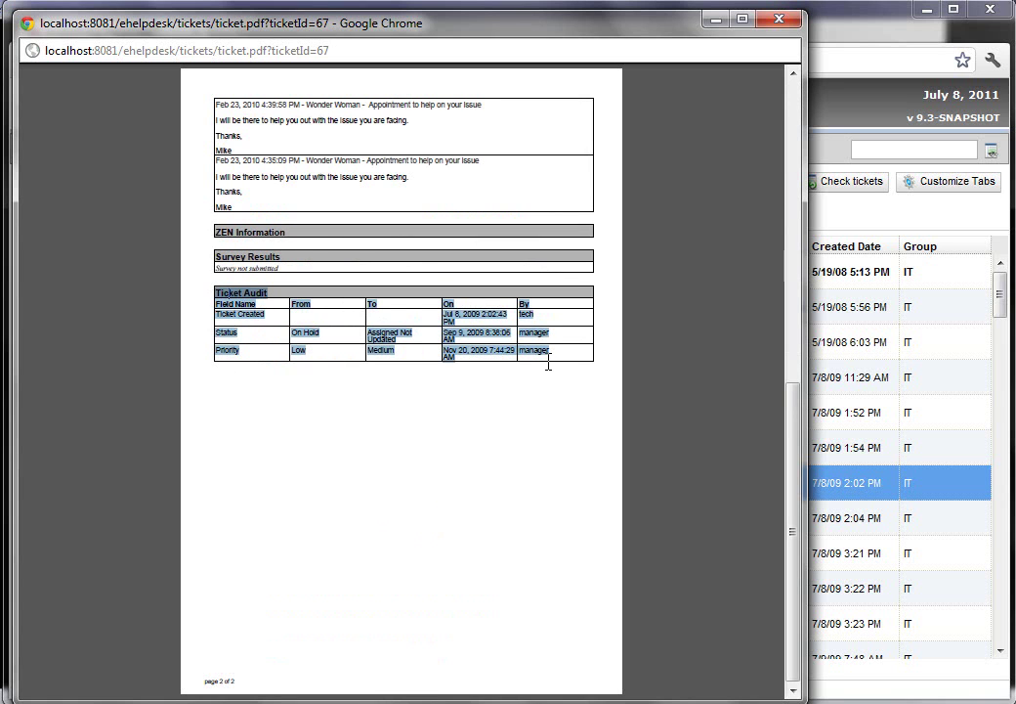
{"action": "left_click", "coordinate": [547, 386]}
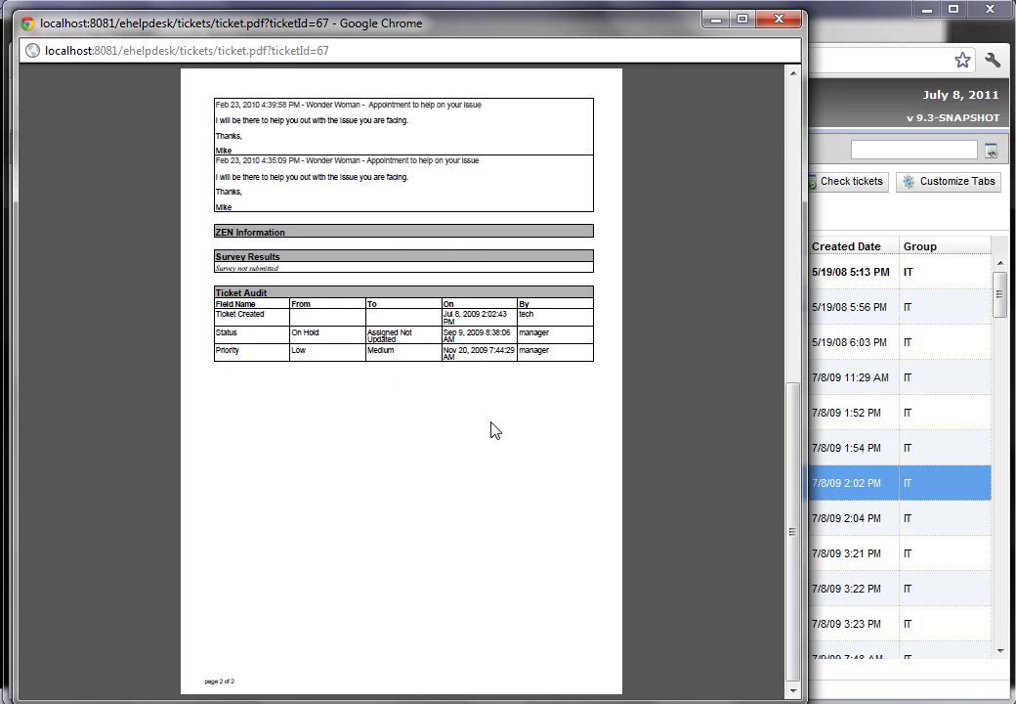
{"action": "key", "text": "ctrl+w"}
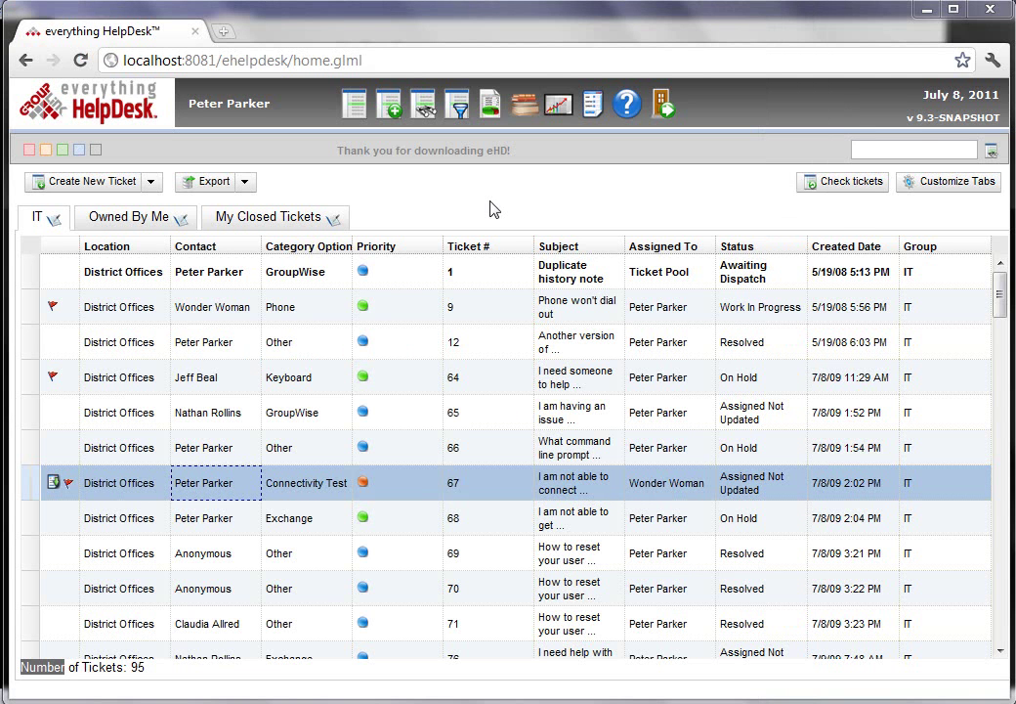